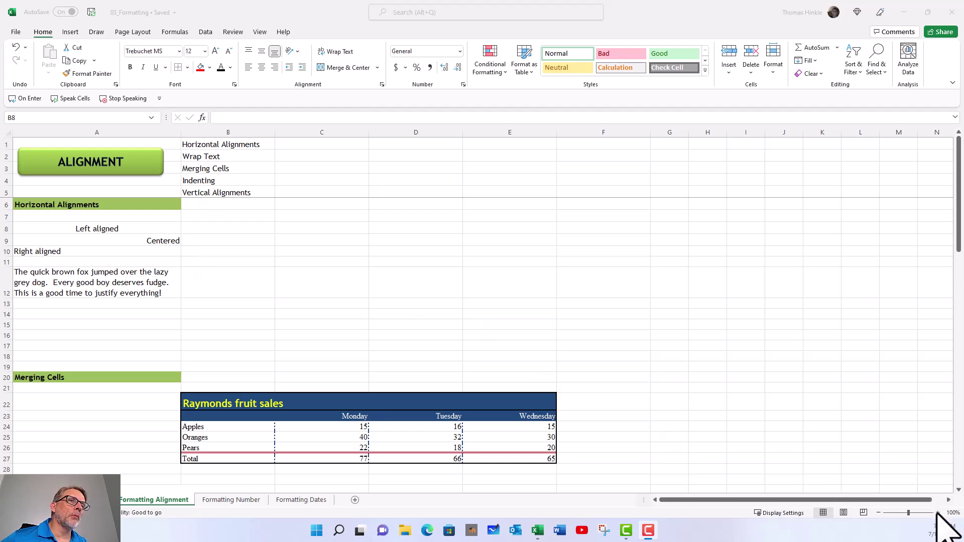
# Zoom the sheet to 120% and review the Left aligned, Centered and Right aligned cells A8–A10.
pyautogui.click(937, 512)
pyautogui.click(938, 512)
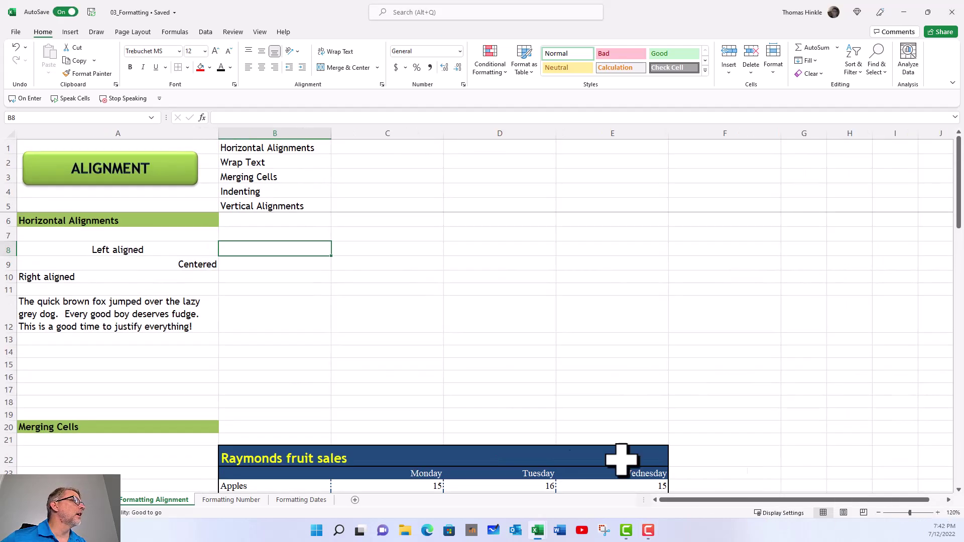
pyautogui.click(189, 254)
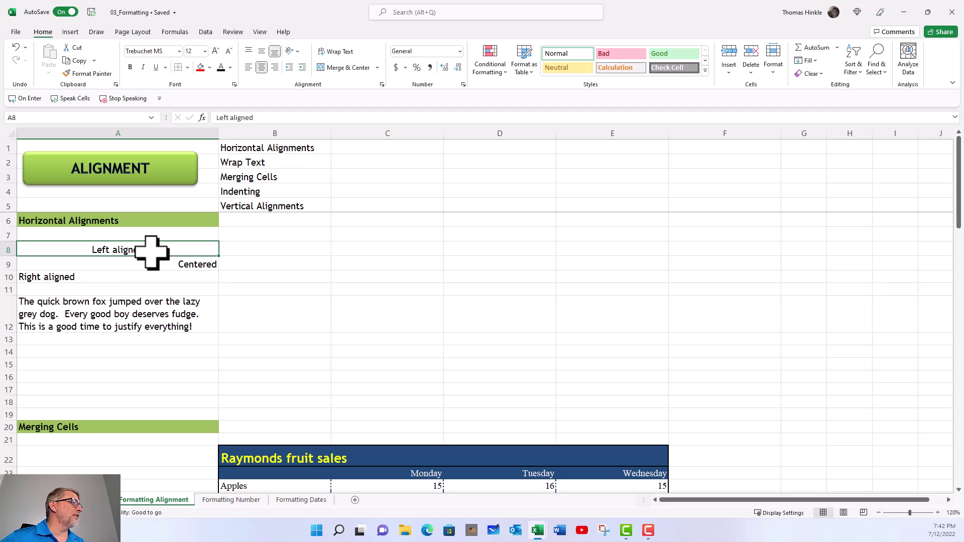
pyautogui.click(160, 267)
pyautogui.click(142, 276)
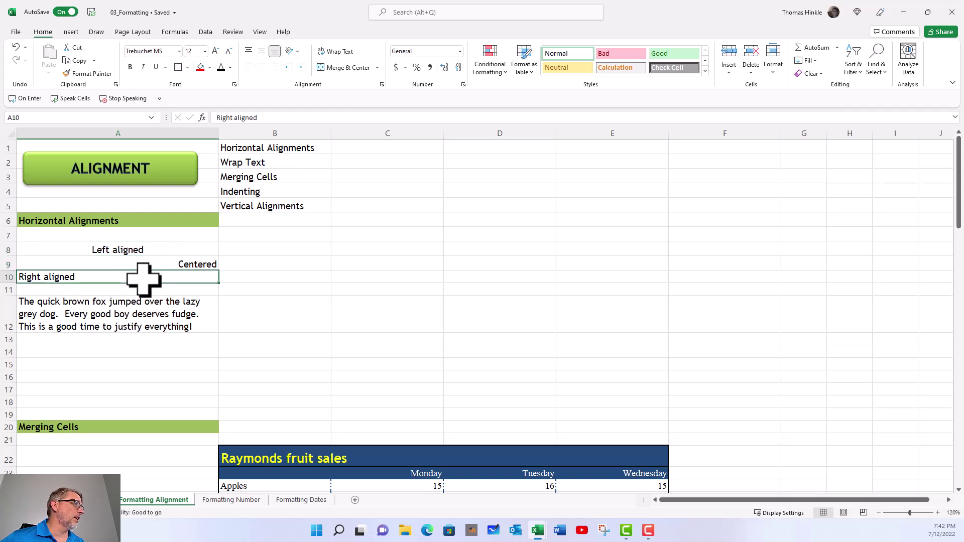
pyautogui.click(136, 251)
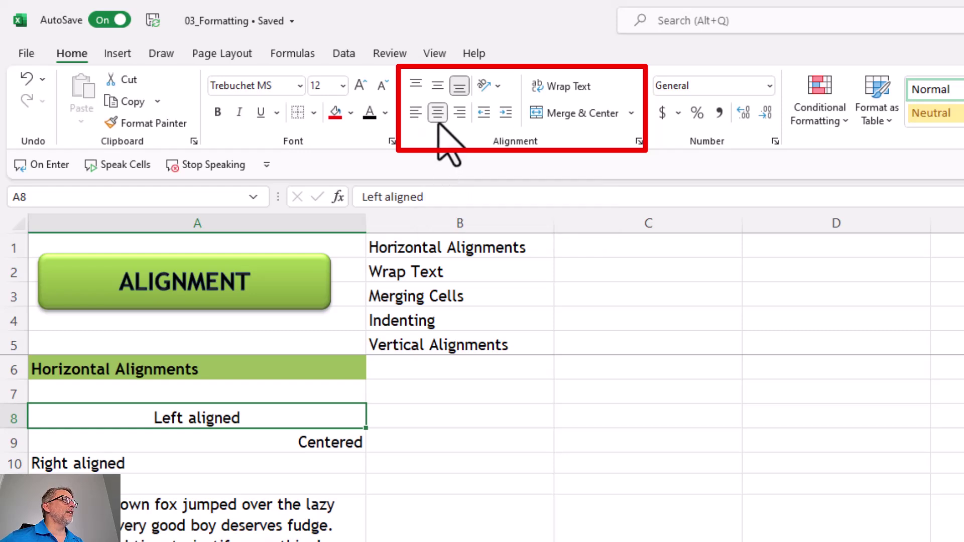
# Apply Align Left to A8, Center to A9 and Align Right to A10.
pyautogui.click(416, 115)
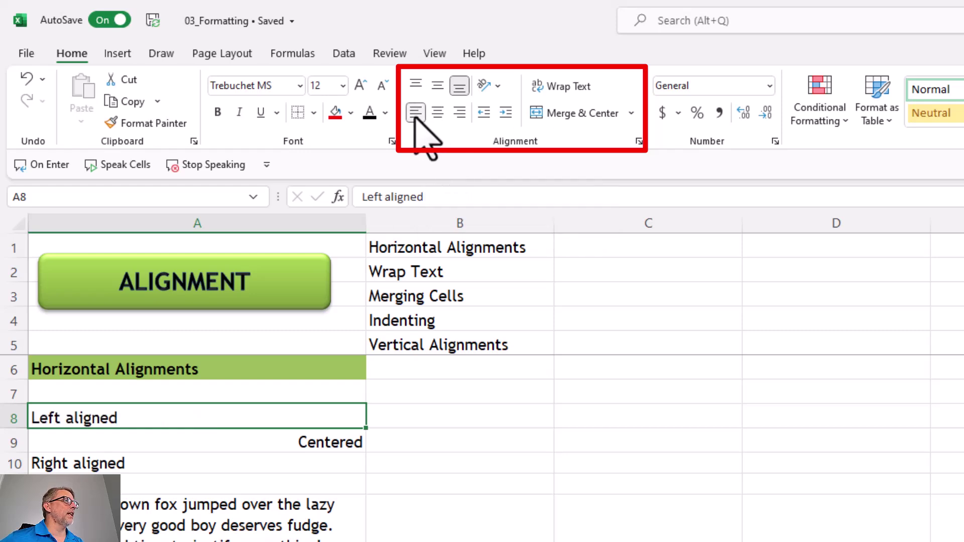
pyautogui.click(329, 444)
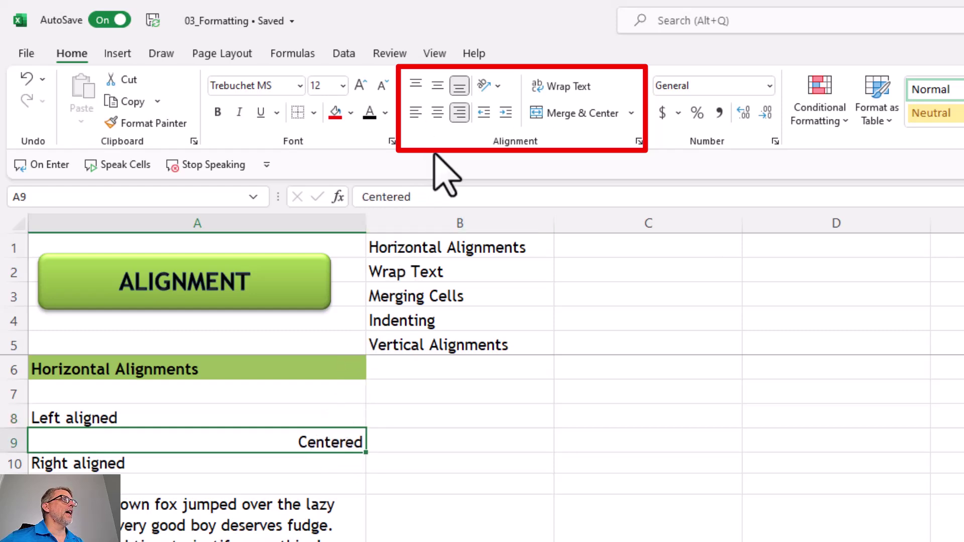
pyautogui.click(438, 120)
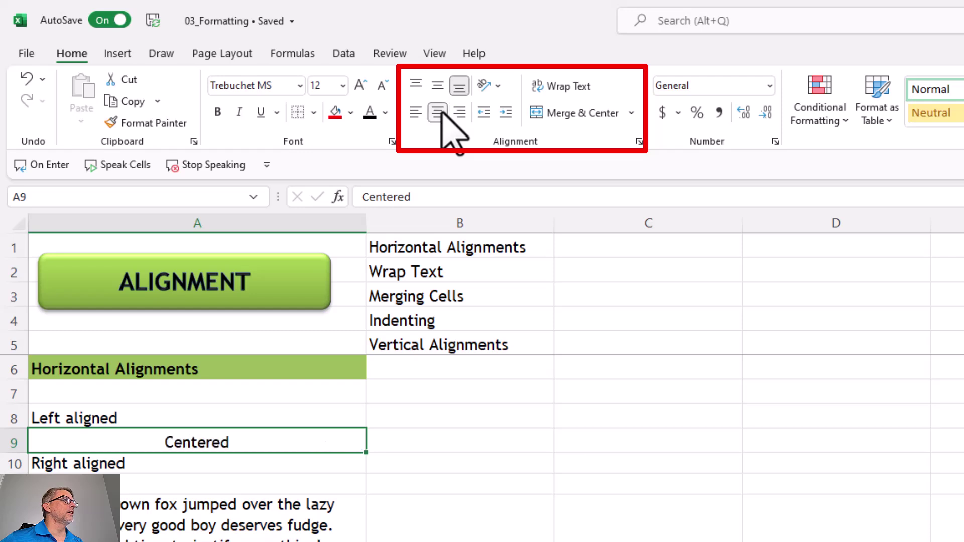
pyautogui.click(256, 462)
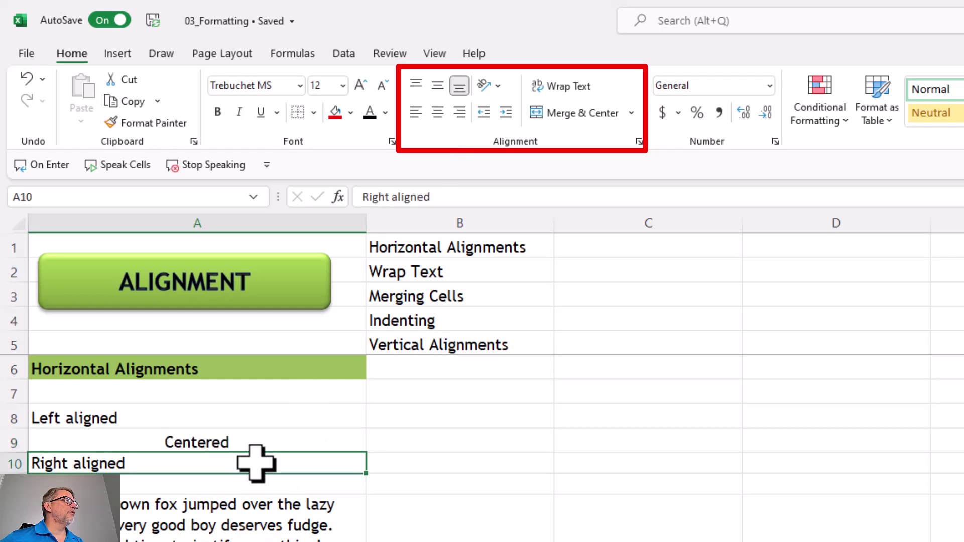
pyautogui.click(461, 112)
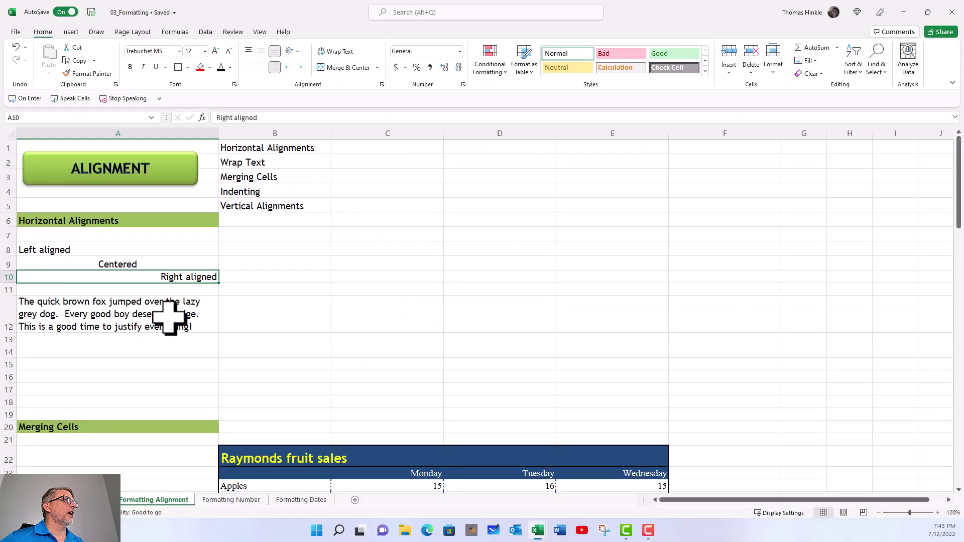
pyautogui.click(169, 317)
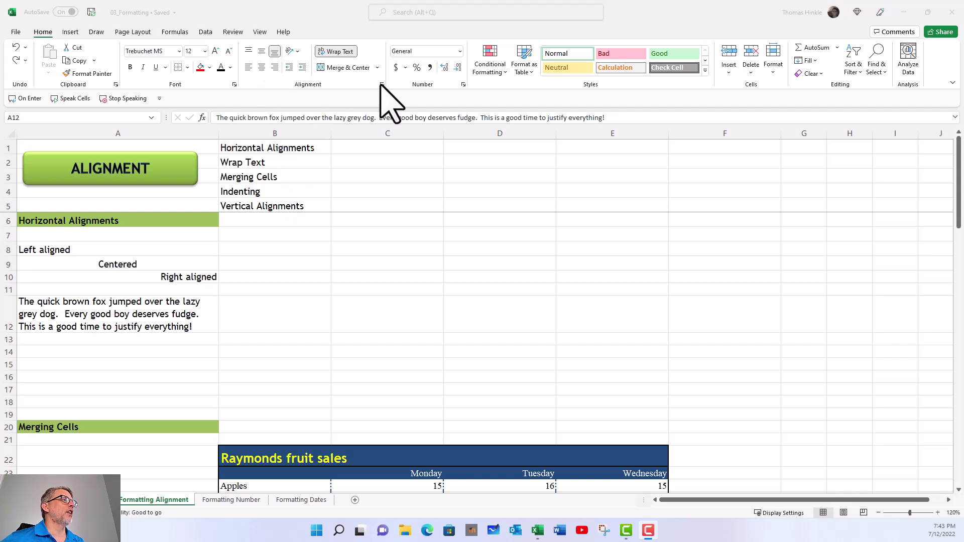
# Set A12's long sentence to Justify horizontal alignment in Format Cells, then narrow column A so it rewraps.
pyautogui.click(103, 331)
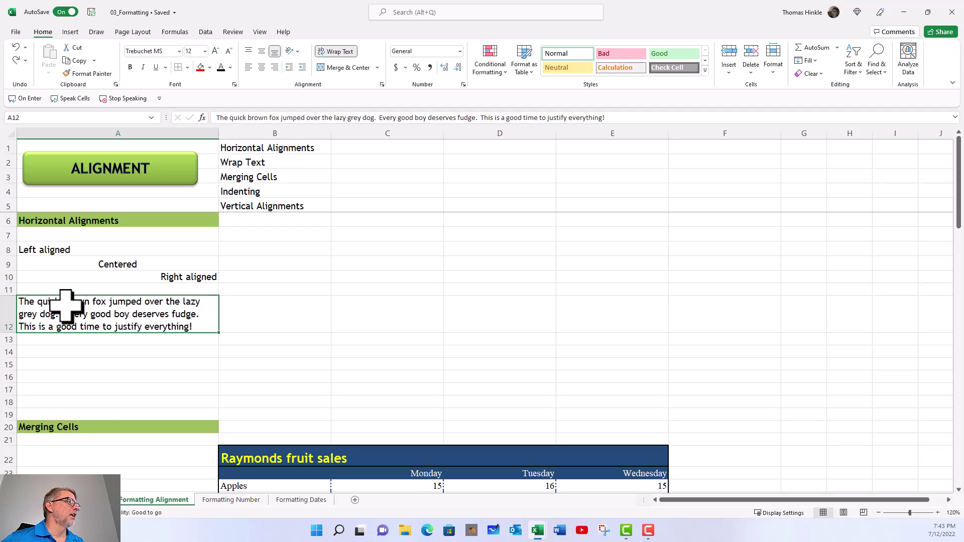
pyautogui.hotkey('ctrl', '1')
pyautogui.moveTo(385, 74); pyautogui.dragTo(328, 120)
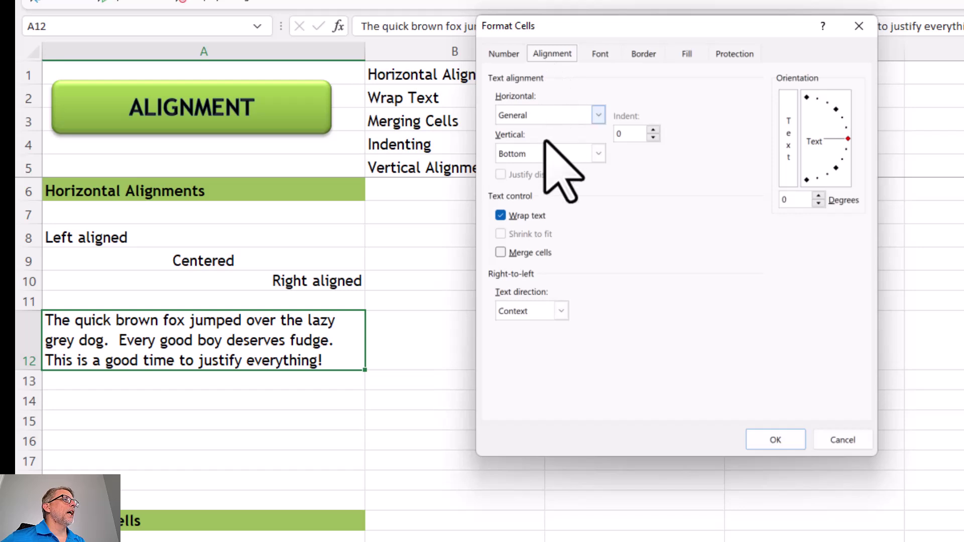
pyautogui.click(598, 117)
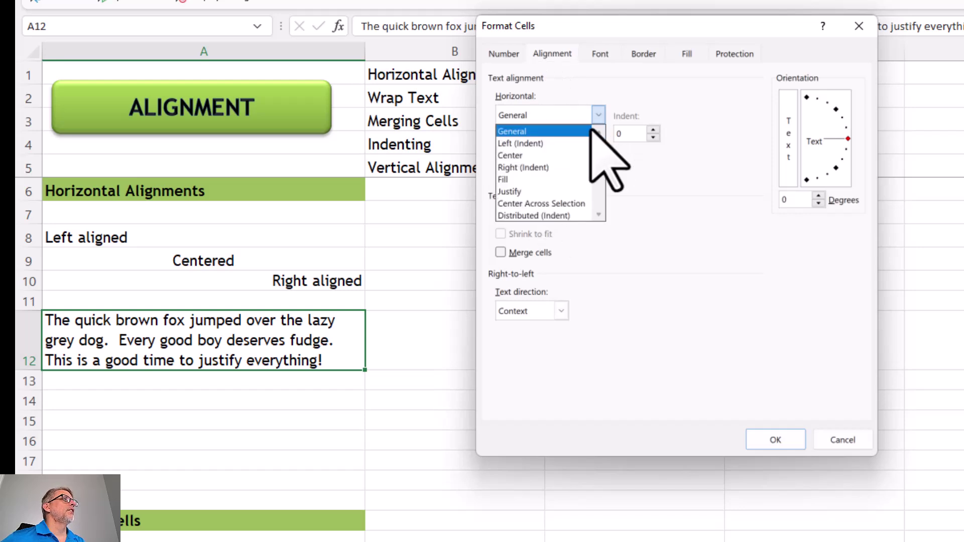
pyautogui.click(573, 195)
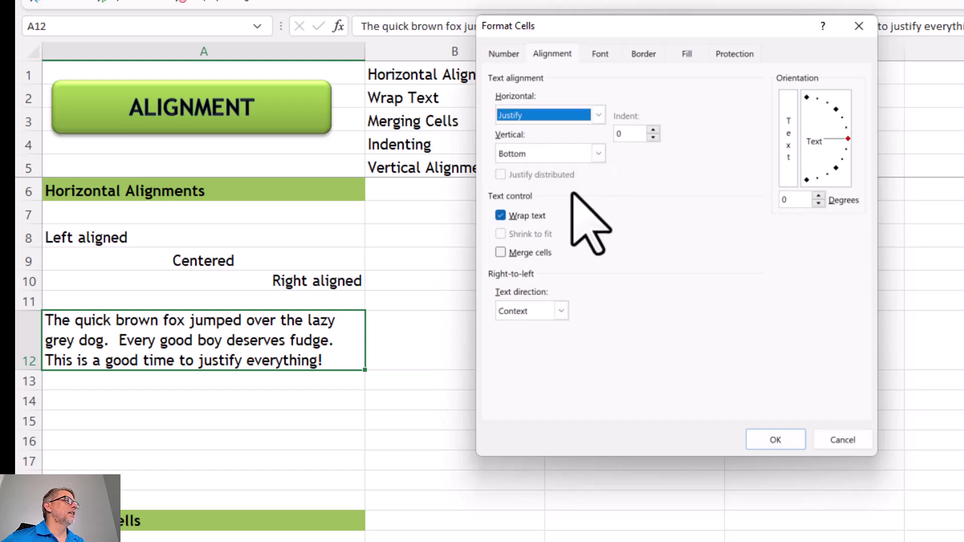
pyautogui.click(761, 440)
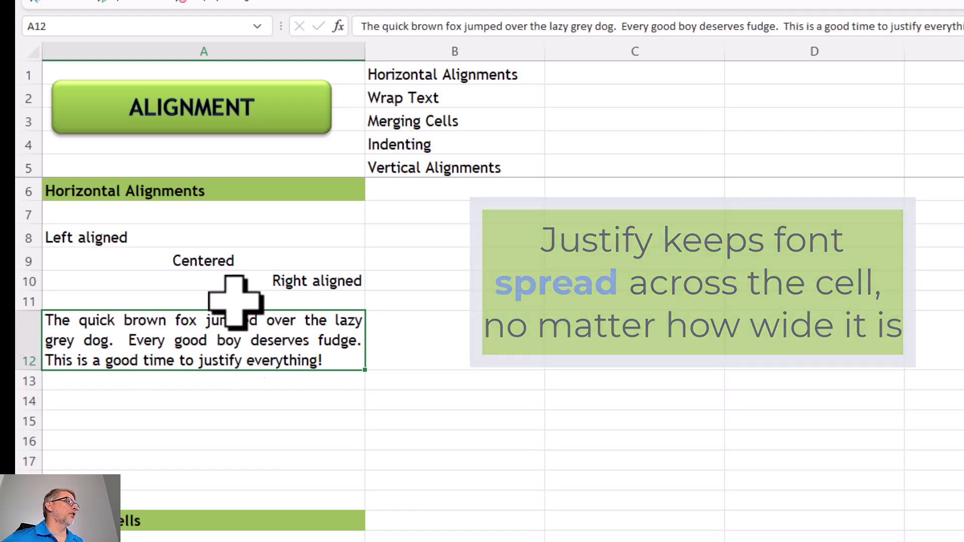
pyautogui.moveTo(365, 55); pyautogui.dragTo(370, 75)
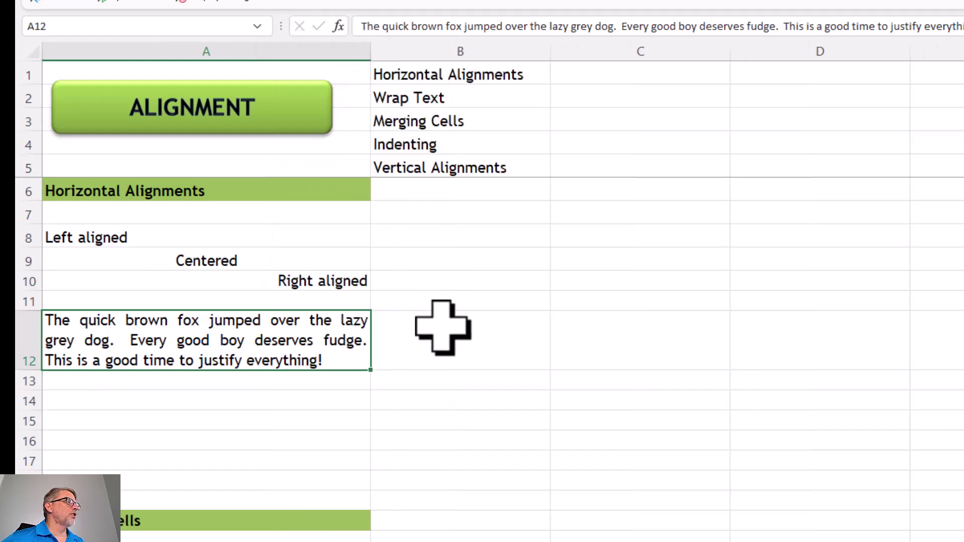
# Enter 'Raymond' in C22 and 'fruit sales' in D22 beside the B22 title.
pyautogui.scroll(-3, 441, 327)
pyautogui.scroll(-2, 414, 339)
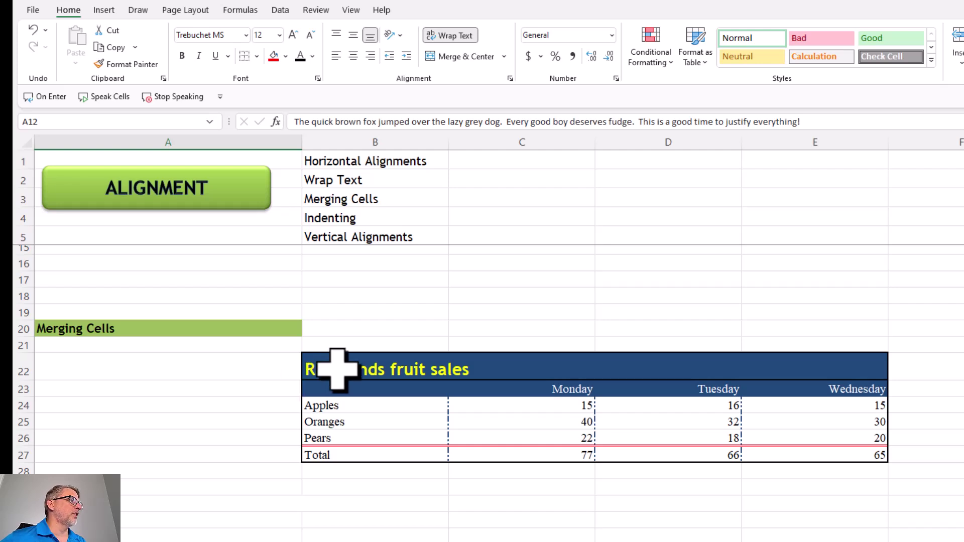
pyautogui.click(336, 370)
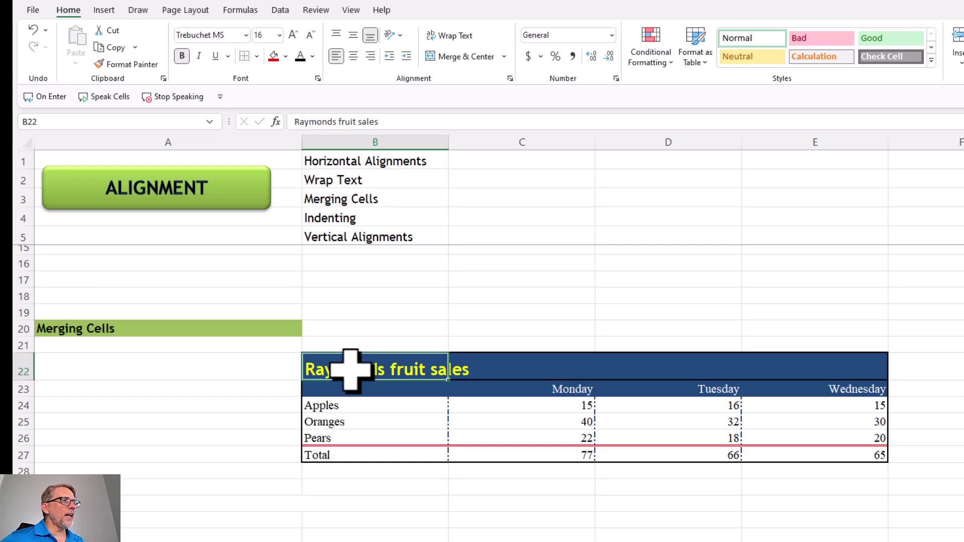
pyautogui.moveTo(351, 370); pyautogui.dragTo(809, 366)
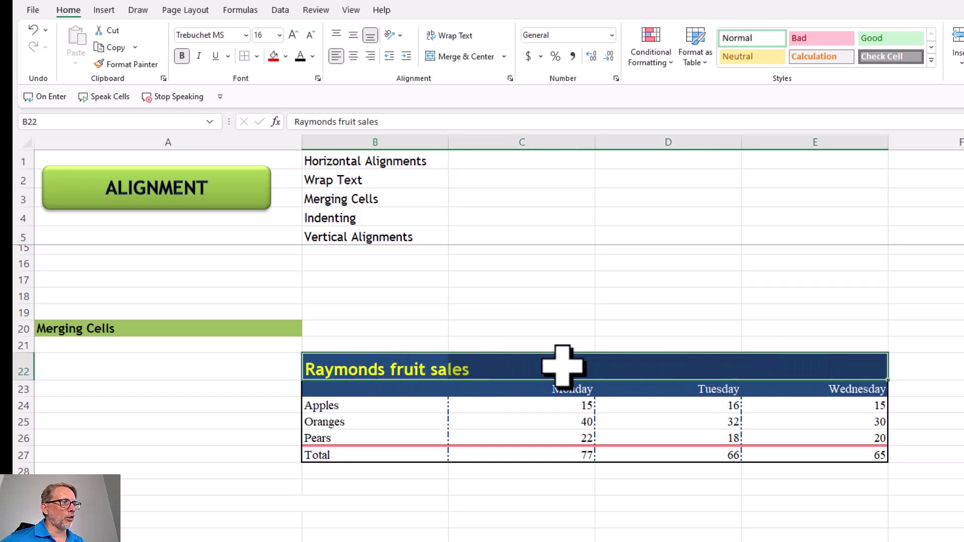
pyautogui.click(505, 367)
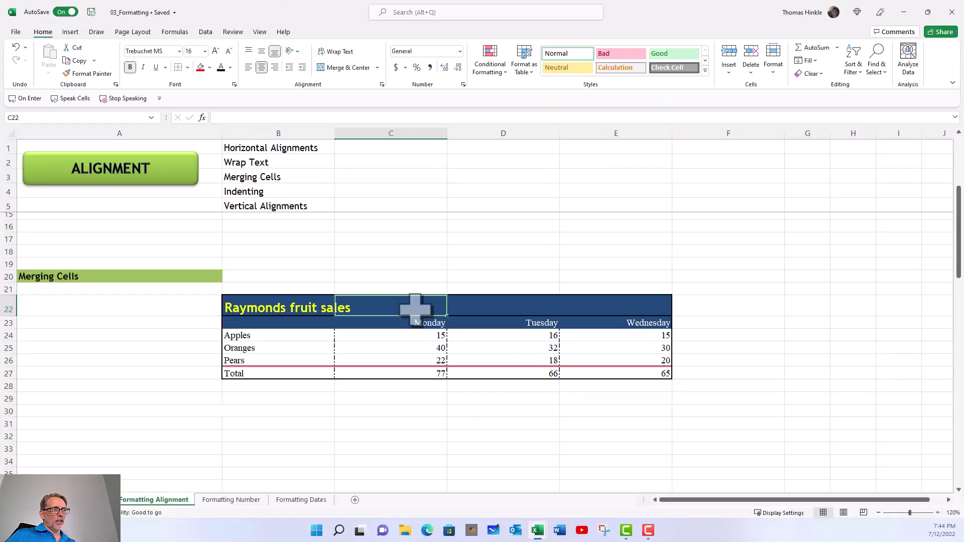
pyautogui.write('Raymond')
pyautogui.press('Tab')
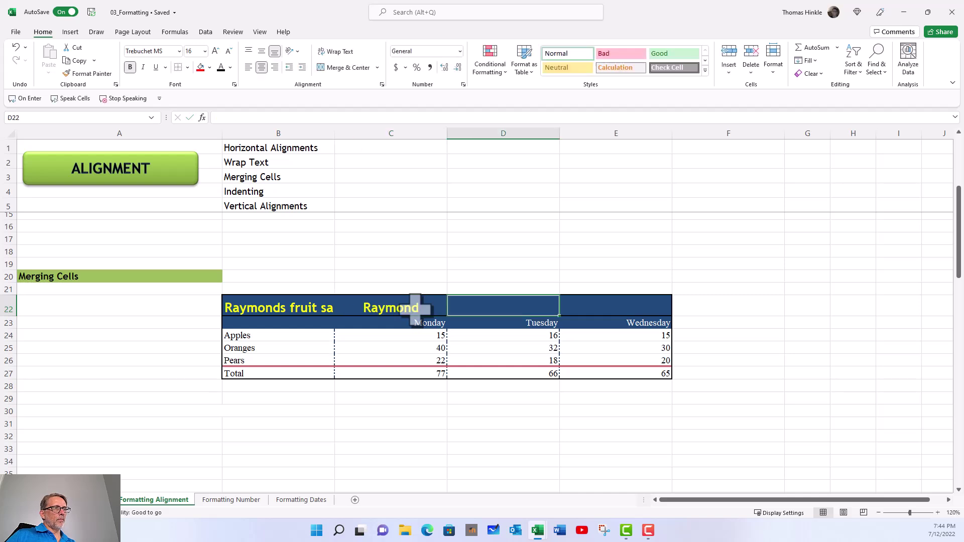
pyautogui.write('fruit sales')
pyautogui.click(415, 308)
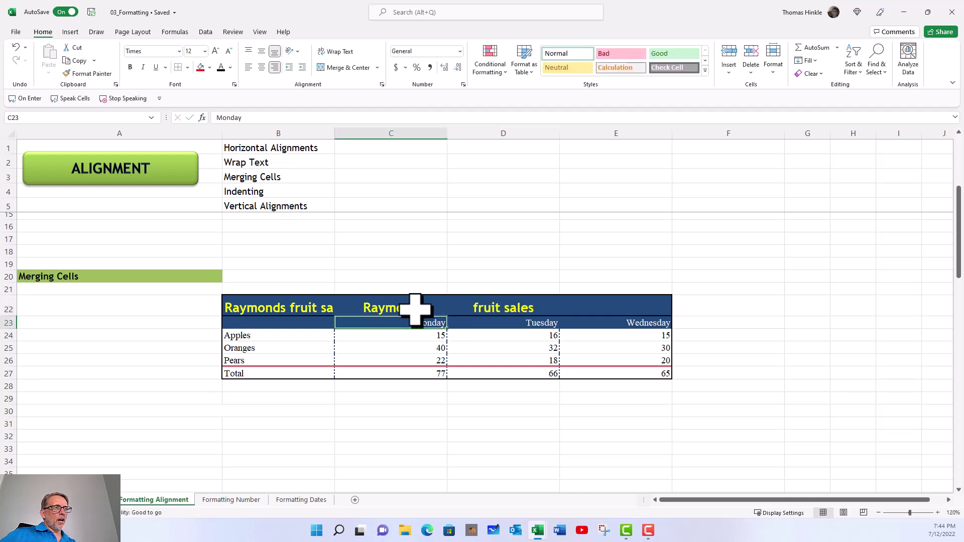
# Clear B22's title, then undo to restore 'Raymonds fruit sales' in B22.
pyautogui.press('Left')
pyautogui.press('Delete')
pyautogui.press('Right')
pyautogui.press('Right')
pyautogui.press('Right')
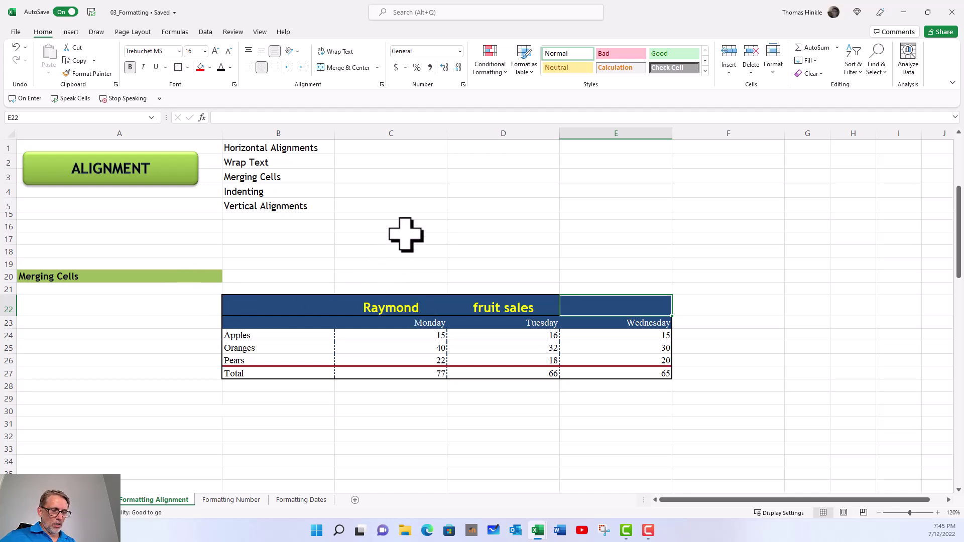
pyautogui.hotkey('ctrl', 'z')
pyautogui.hotkey('ctrl', 'z')
pyautogui.hotkey('ctrl', 'z')
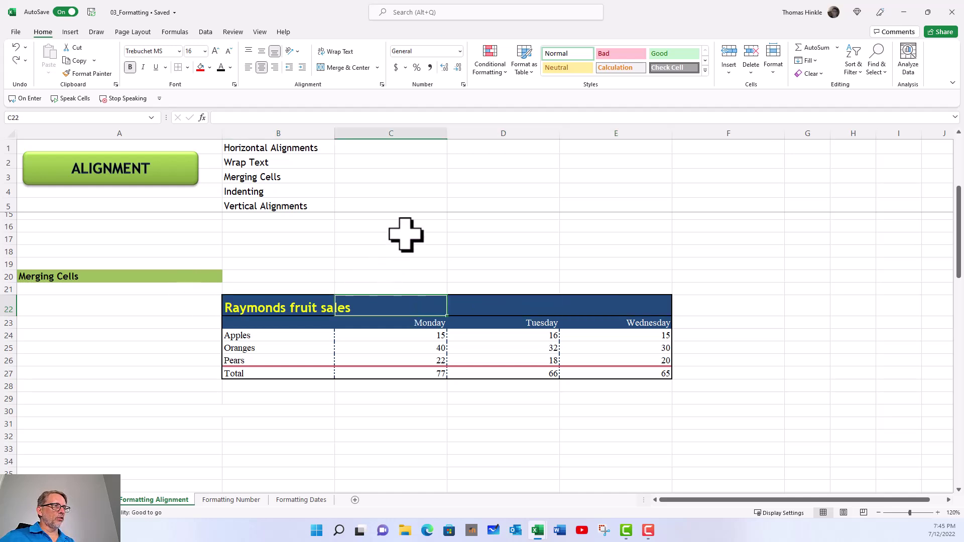
# Merge & Center 'Raymonds fruit sales' across B22:E22, then narrow columns D and E.
pyautogui.click(272, 307)
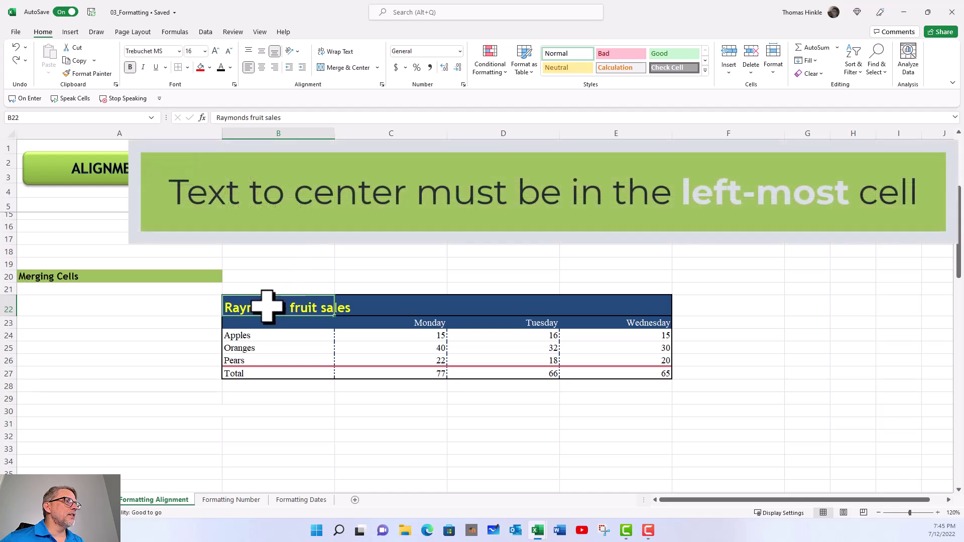
pyautogui.moveTo(262, 306); pyautogui.dragTo(611, 304)
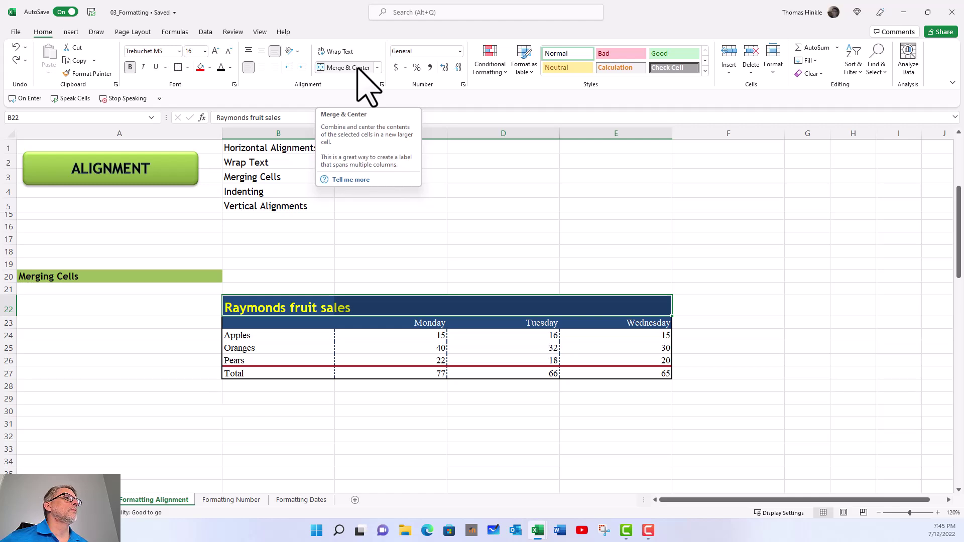
pyautogui.click(360, 70)
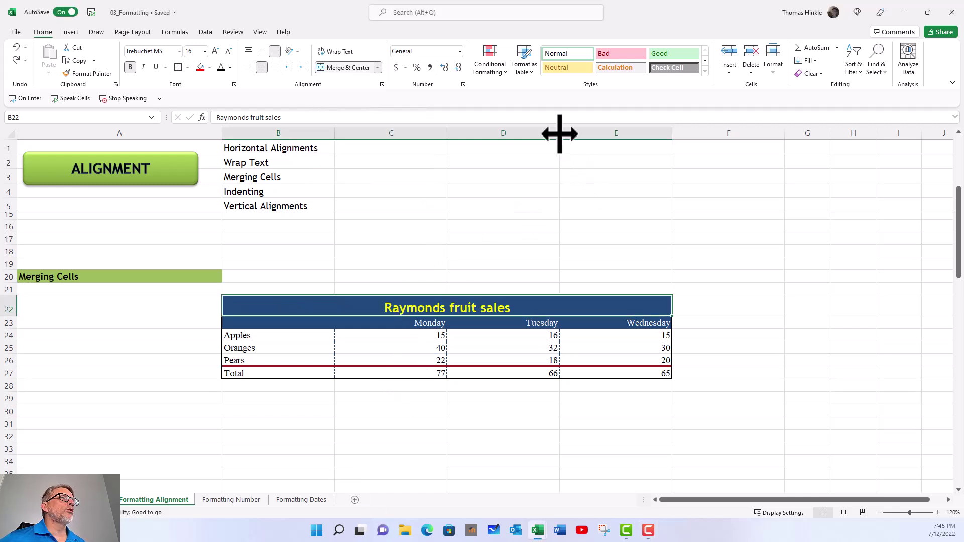
pyautogui.moveTo(559, 133); pyautogui.dragTo(465, 133)
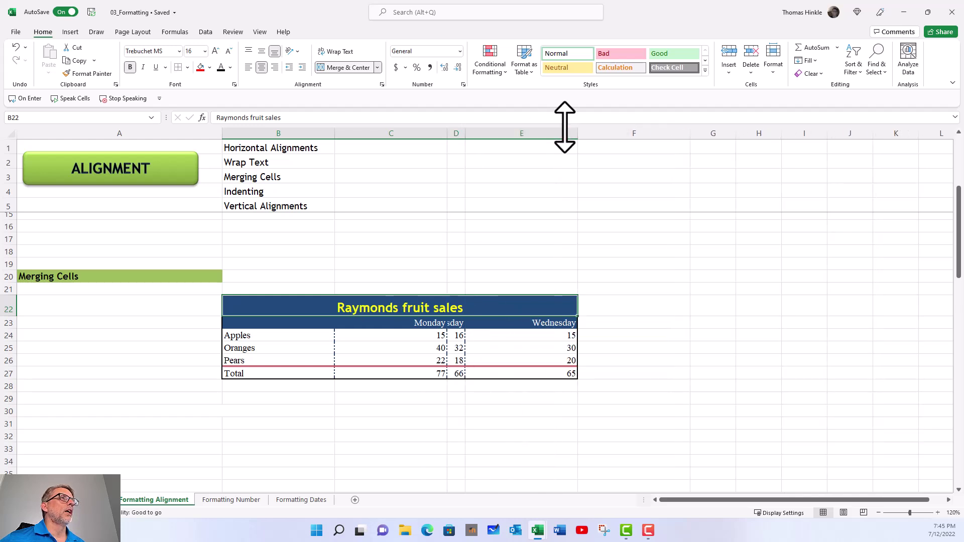
pyautogui.moveTo(577, 133); pyautogui.dragTo(487, 141)
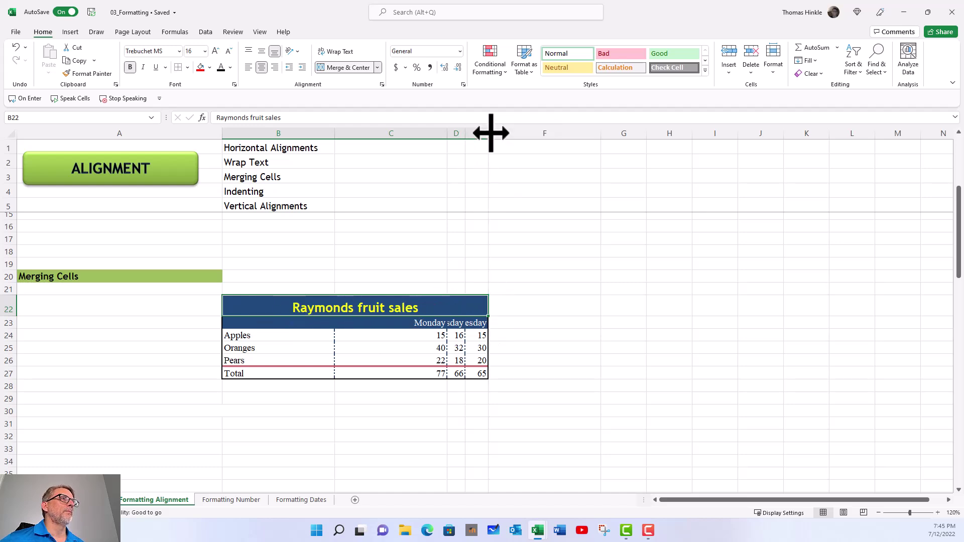
# Widen column E and enlarge the formula bar to read A42's long letter.
pyautogui.moveTo(491, 133); pyautogui.dragTo(556, 135)
pyautogui.scroll(-7, 354, 253)
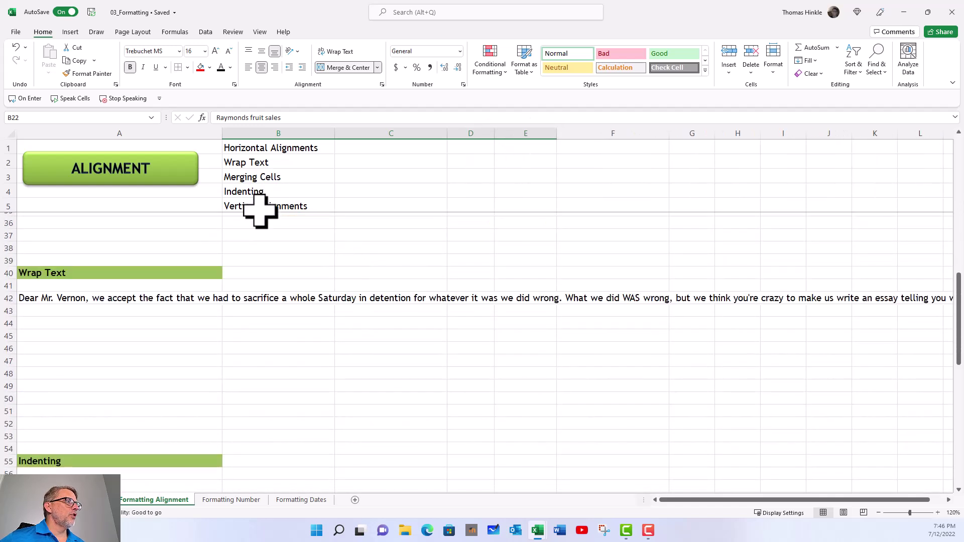
pyautogui.scroll(-1, 260, 208)
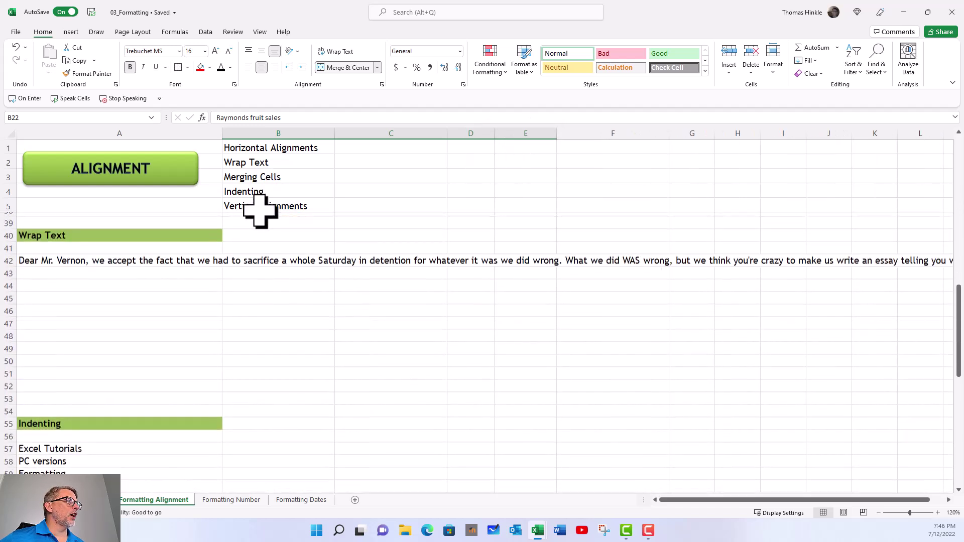
pyautogui.click(145, 263)
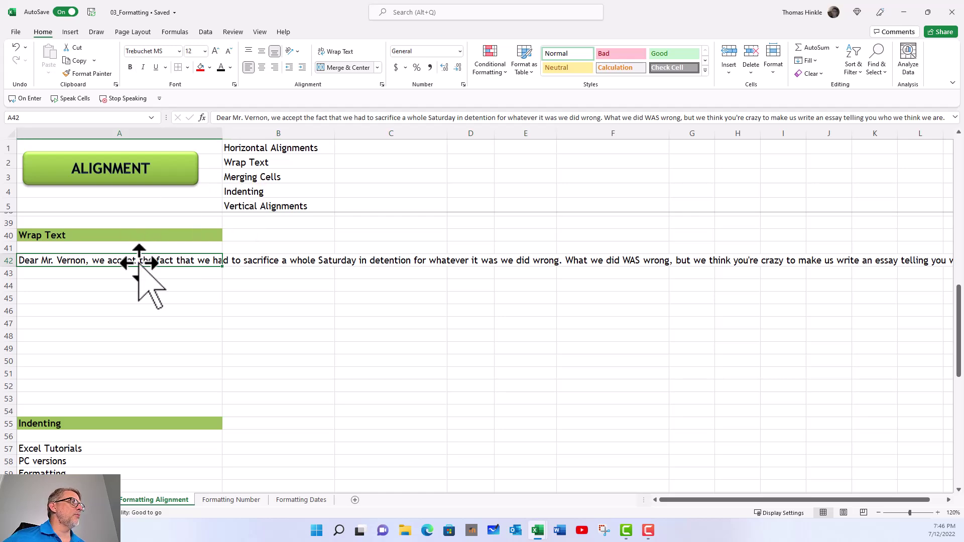
pyautogui.moveTo(285, 124); pyautogui.dragTo(284, 155)
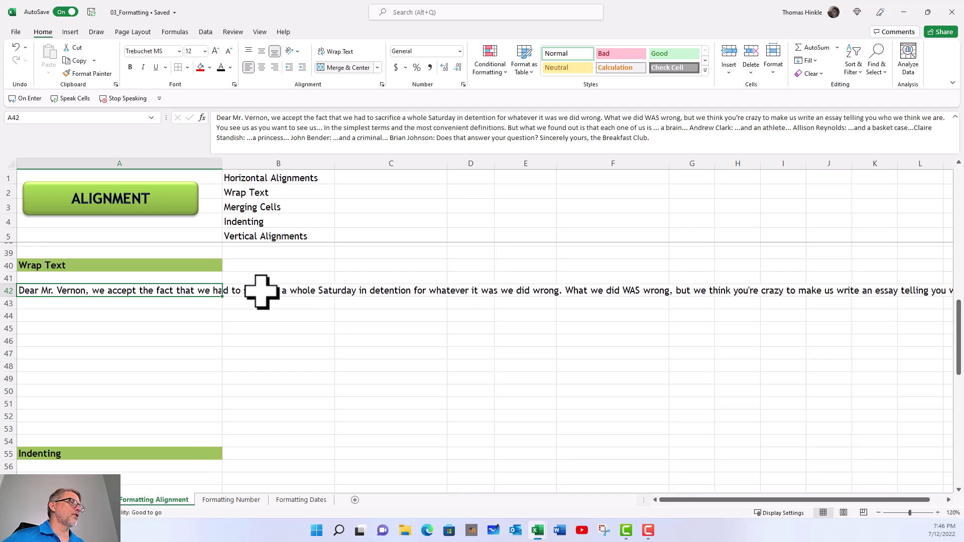
# Enter 'other text' in C42 beside the letter and reselect A42.
pyautogui.click(400, 295)
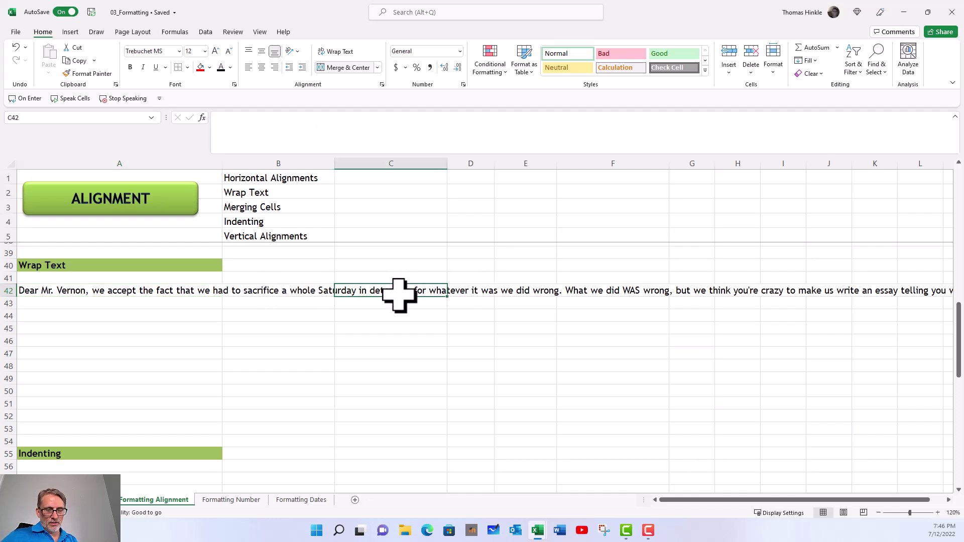
pyautogui.write('ot')
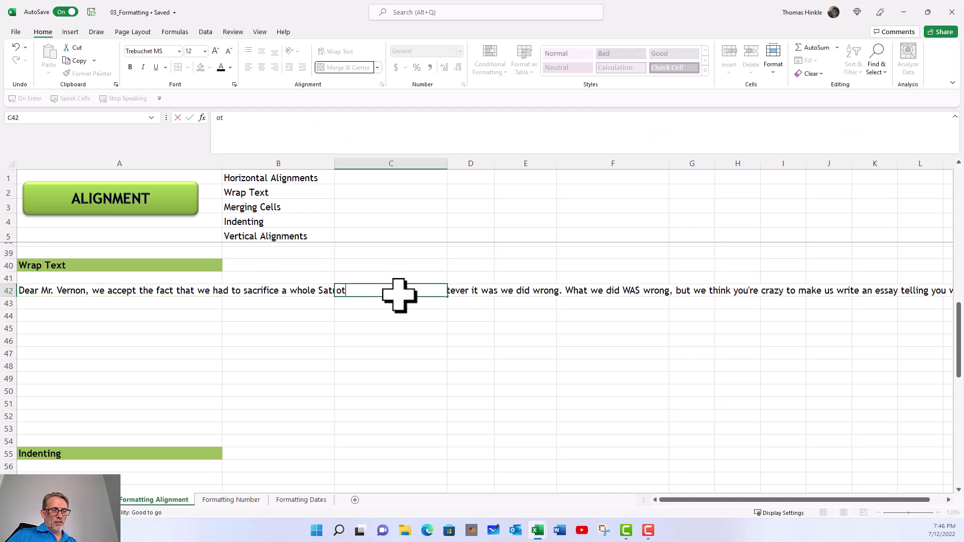
pyautogui.write('her text')
pyautogui.press('Return')
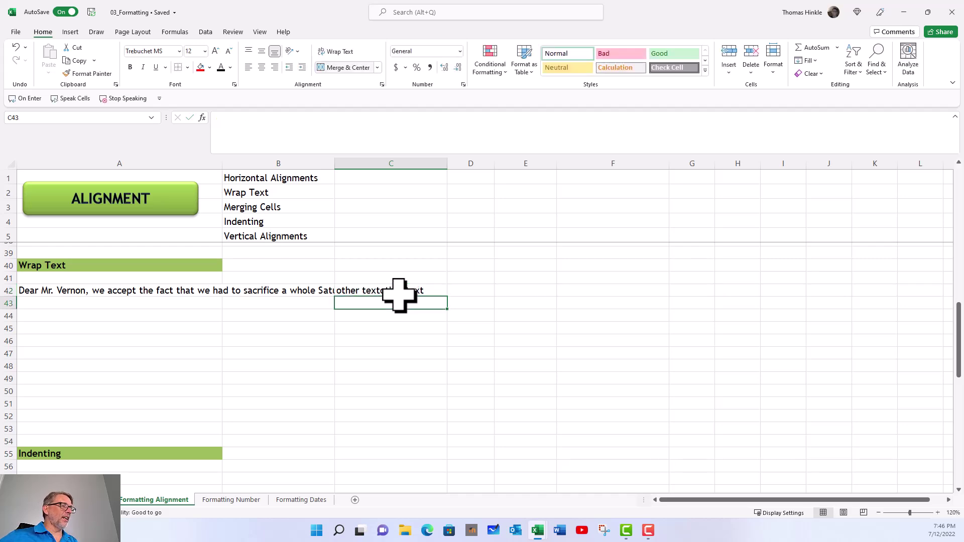
pyautogui.click(199, 291)
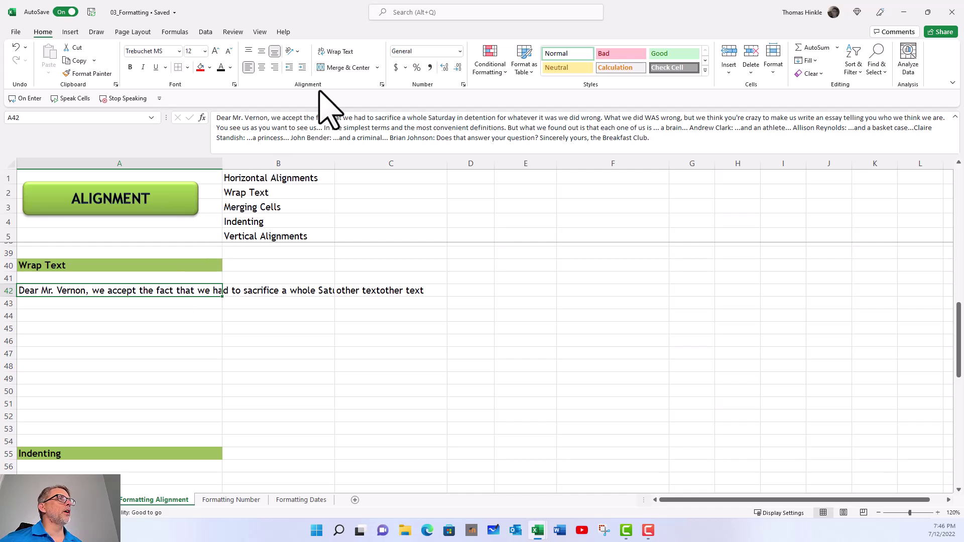
pyautogui.click(335, 52)
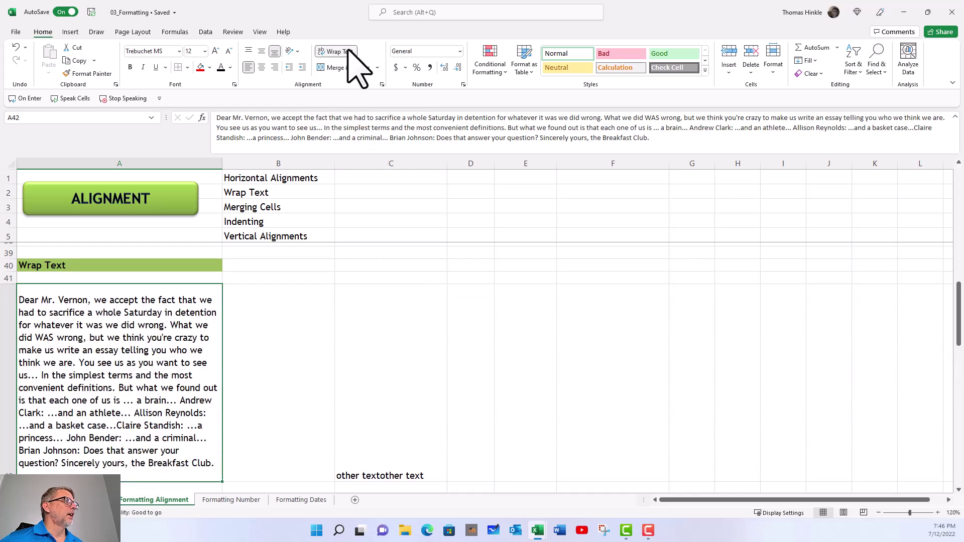
pyautogui.click(349, 50)
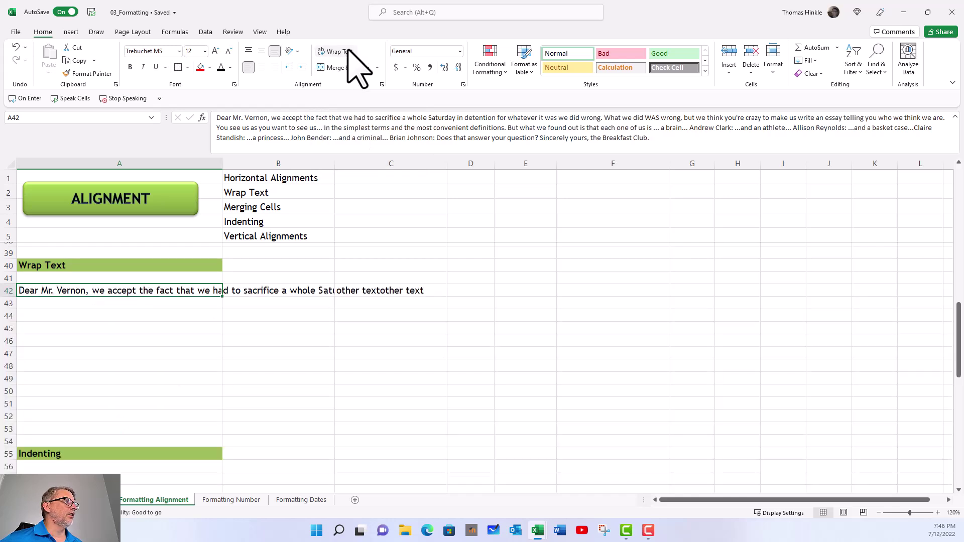
pyautogui.click(349, 51)
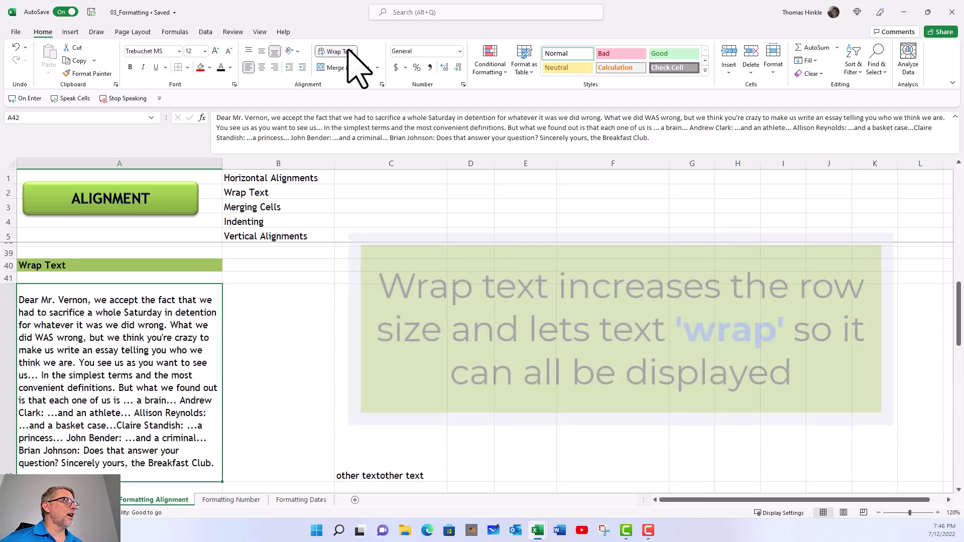
pyautogui.scroll(-1, 301, 249)
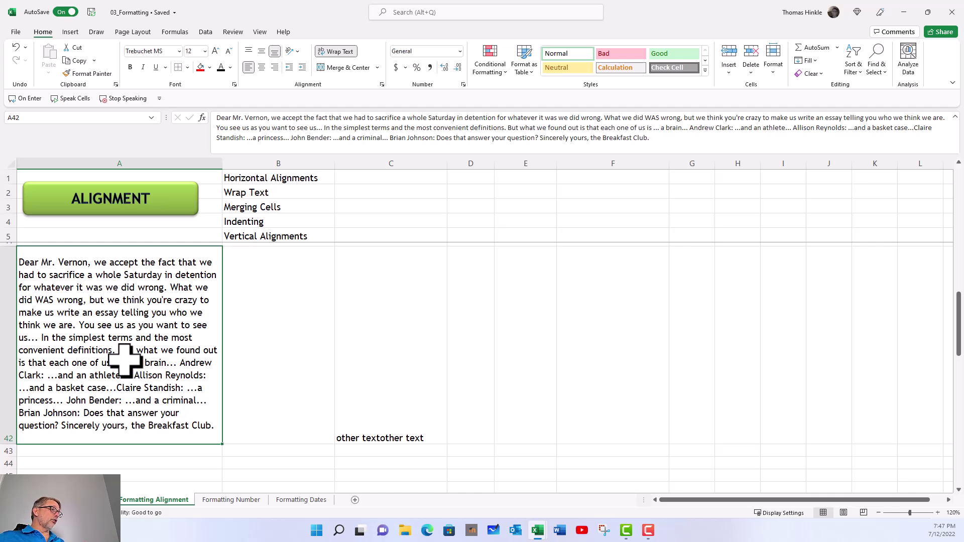
pyautogui.click(341, 50)
pyautogui.click(342, 50)
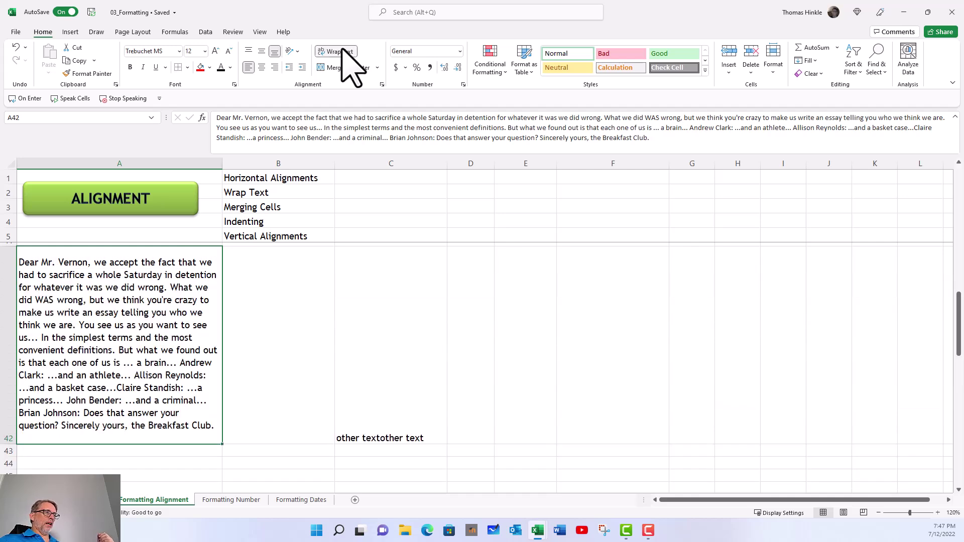
pyautogui.scroll(1, 200, 261)
pyautogui.scroll(-3, 200, 308)
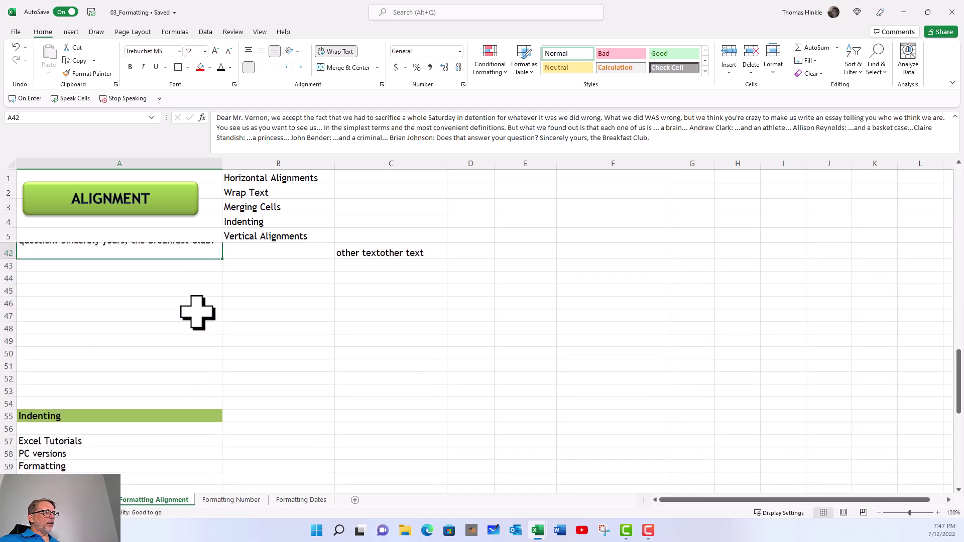
pyautogui.scroll(-2, 198, 312)
pyautogui.scroll(-1, 198, 312)
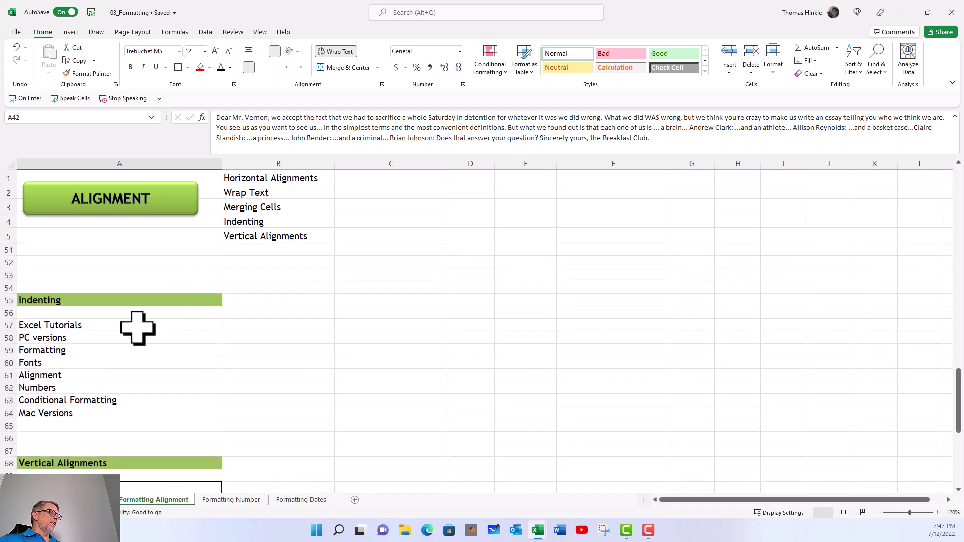
pyautogui.click(136, 325)
pyautogui.moveTo(136, 337); pyautogui.dragTo(133, 407)
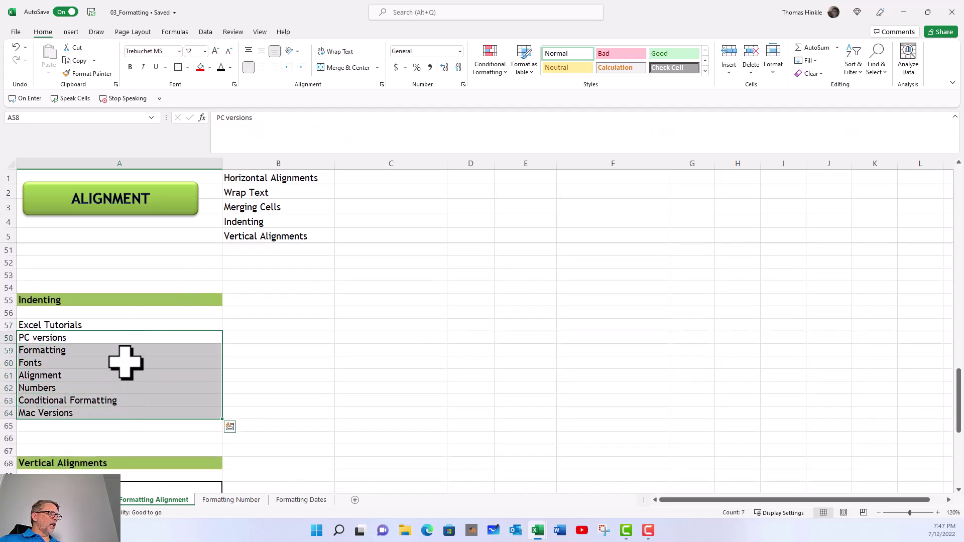
pyautogui.click(112, 339)
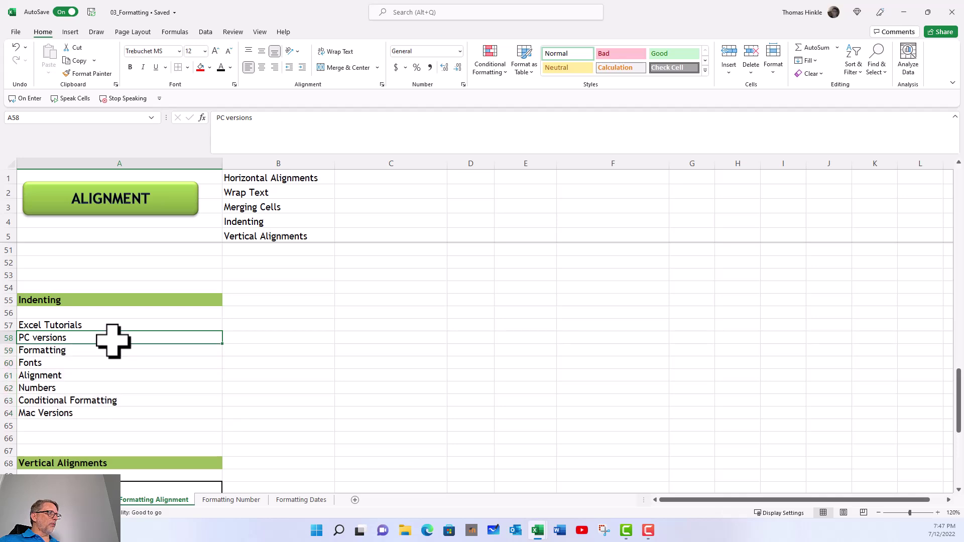
pyautogui.click(215, 118)
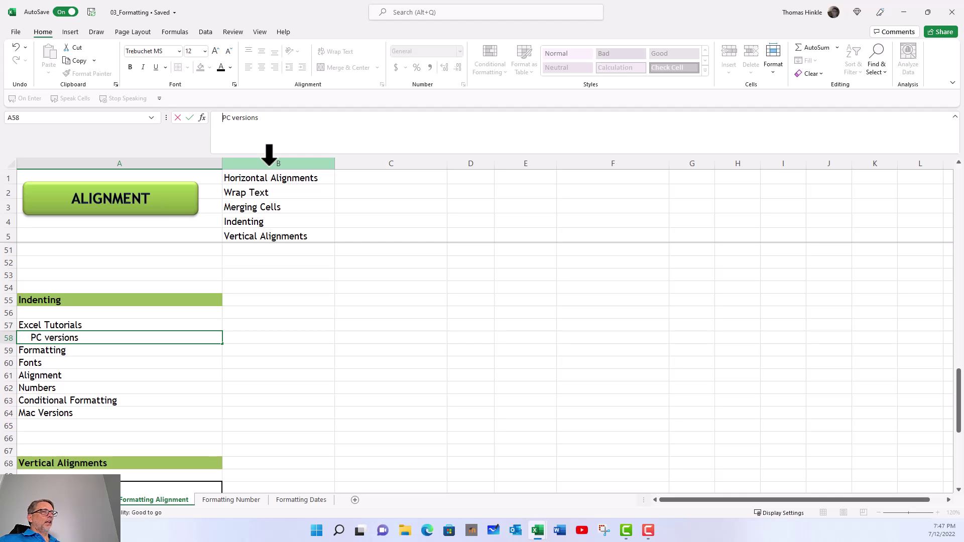
pyautogui.press('Return')
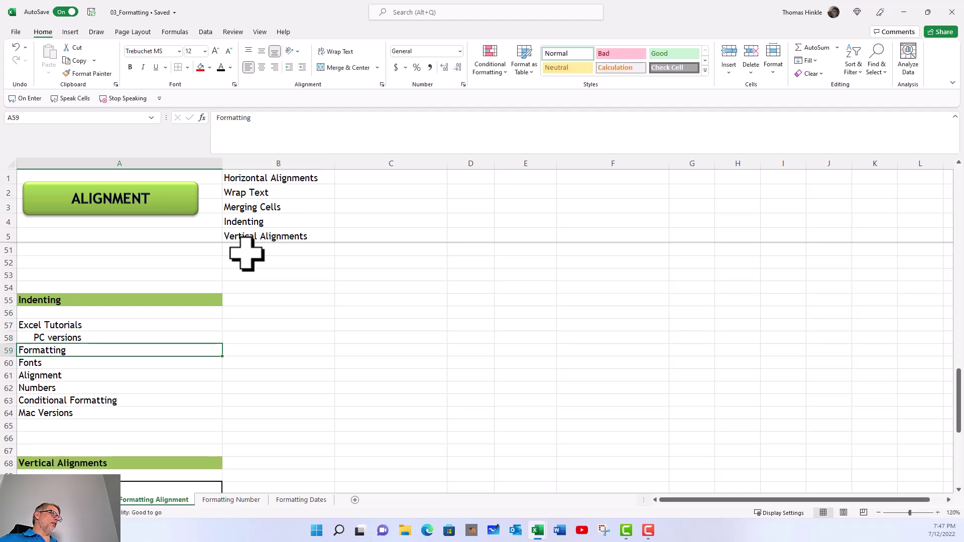
pyautogui.click(80, 340)
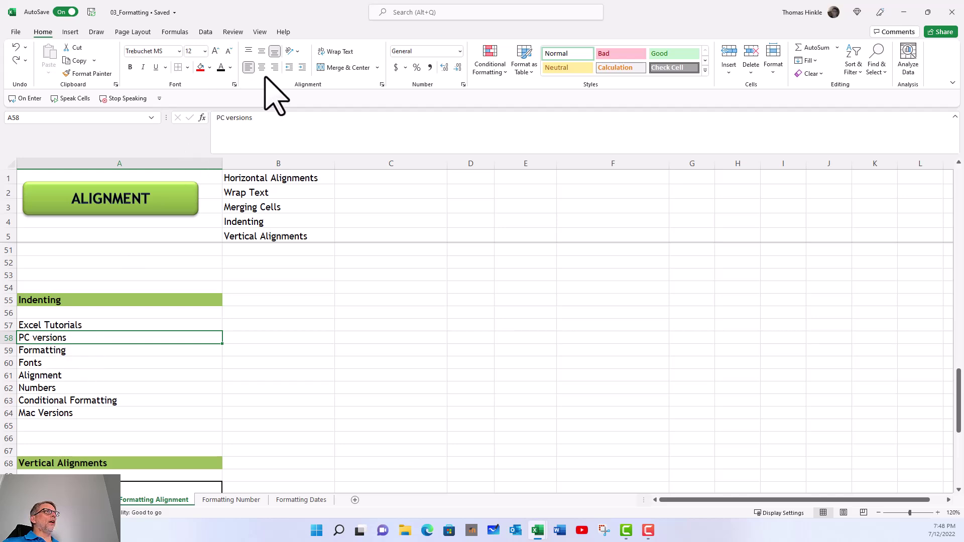
# Indent PC versions and Formatting, Fonts and Alignment one level, and Numbers through Mac Versions two levels.
pyautogui.click(303, 67)
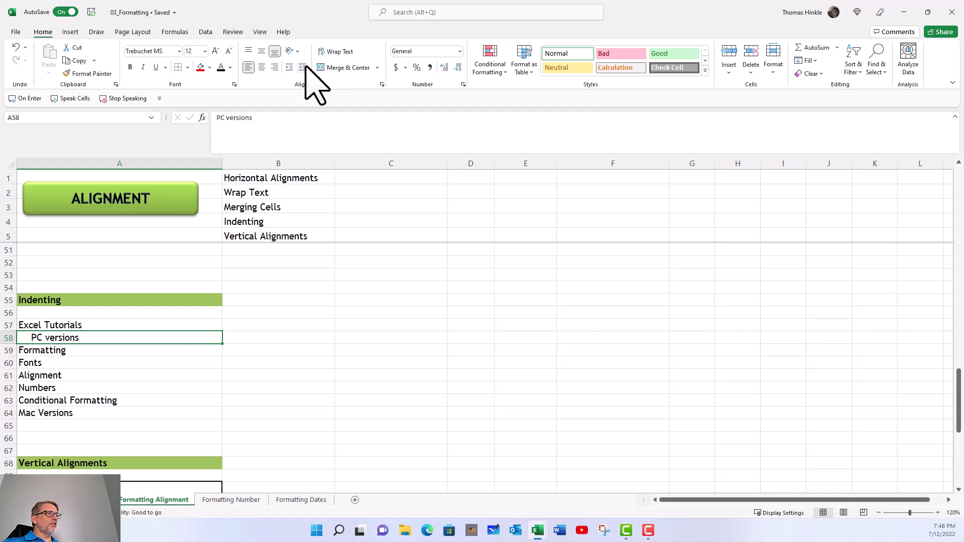
pyautogui.moveTo(50, 354); pyautogui.dragTo(44, 378)
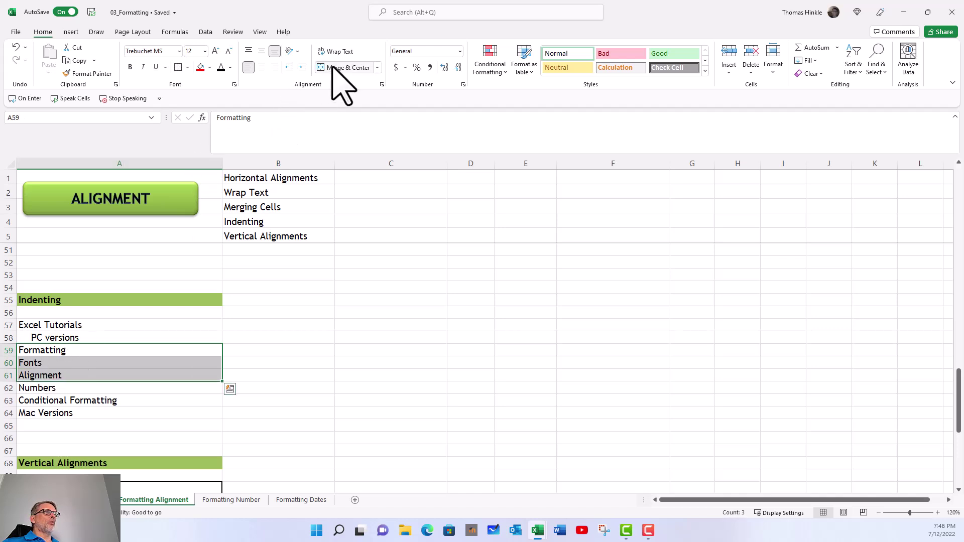
pyautogui.click(303, 67)
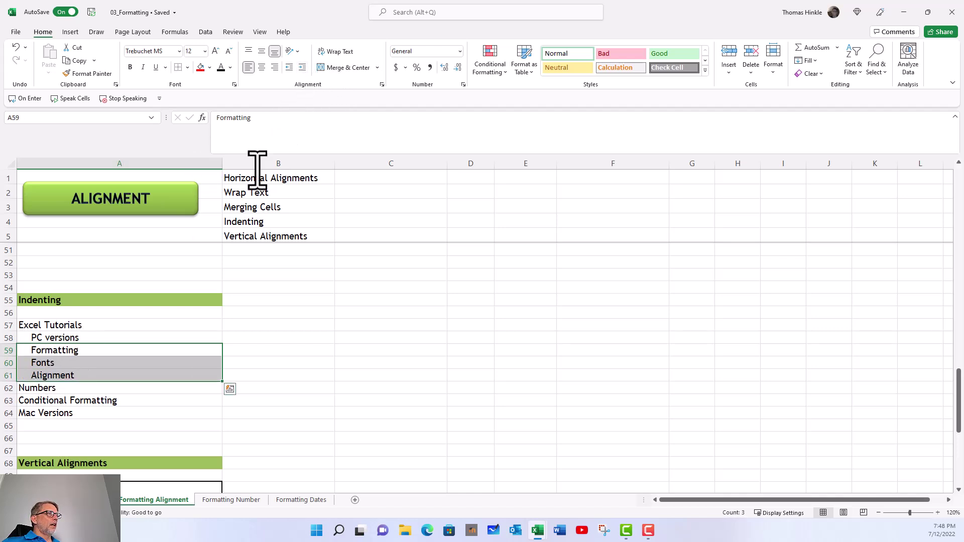
pyautogui.moveTo(81, 391); pyautogui.dragTo(83, 413)
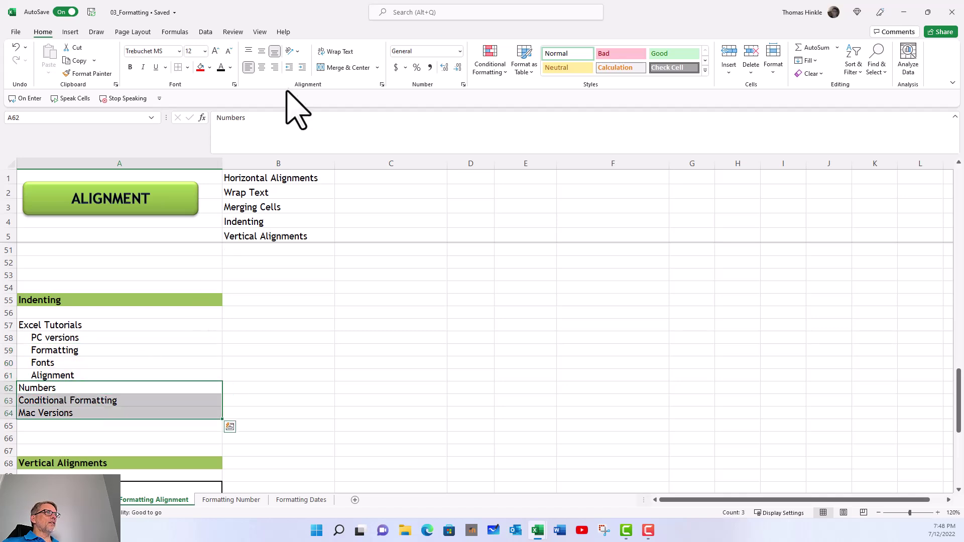
pyautogui.click(302, 68)
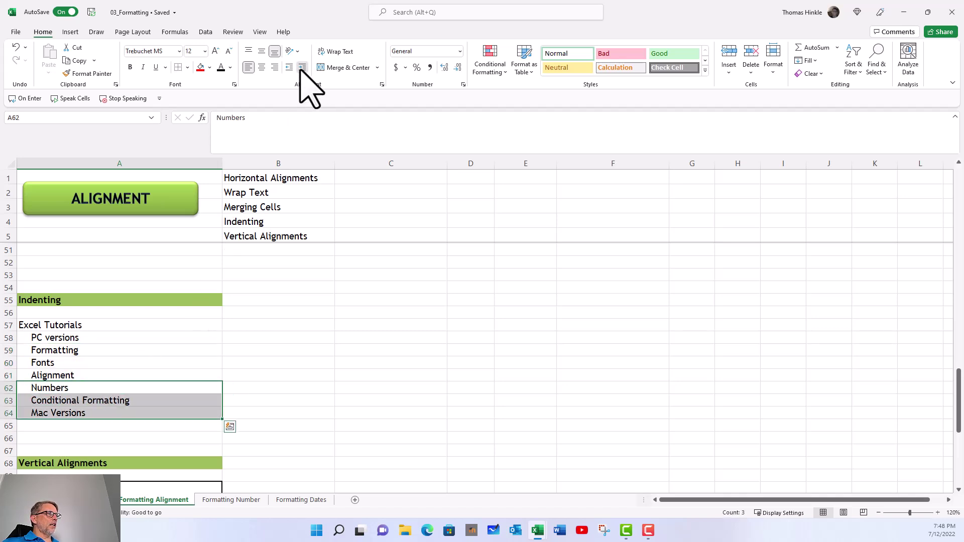
pyautogui.click(303, 68)
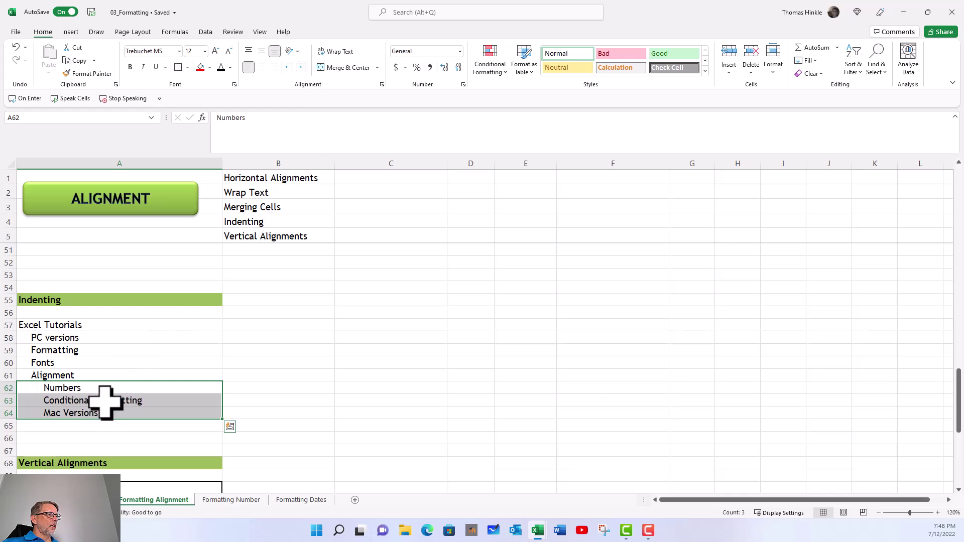
# Indent Conditional Formatting and Mac Versions a third level, then decrease Conditional Formatting's indent.
pyautogui.moveTo(105, 401); pyautogui.dragTo(103, 414)
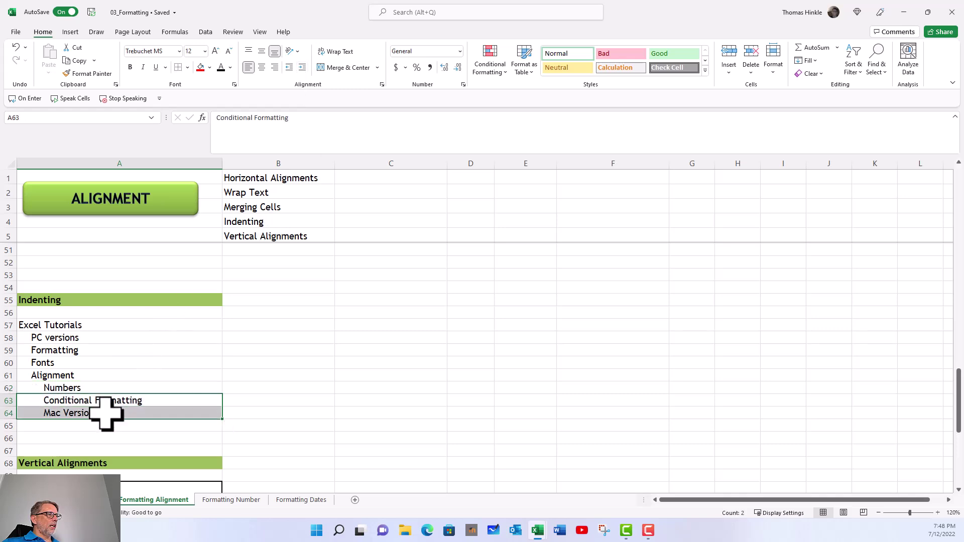
pyautogui.click(303, 67)
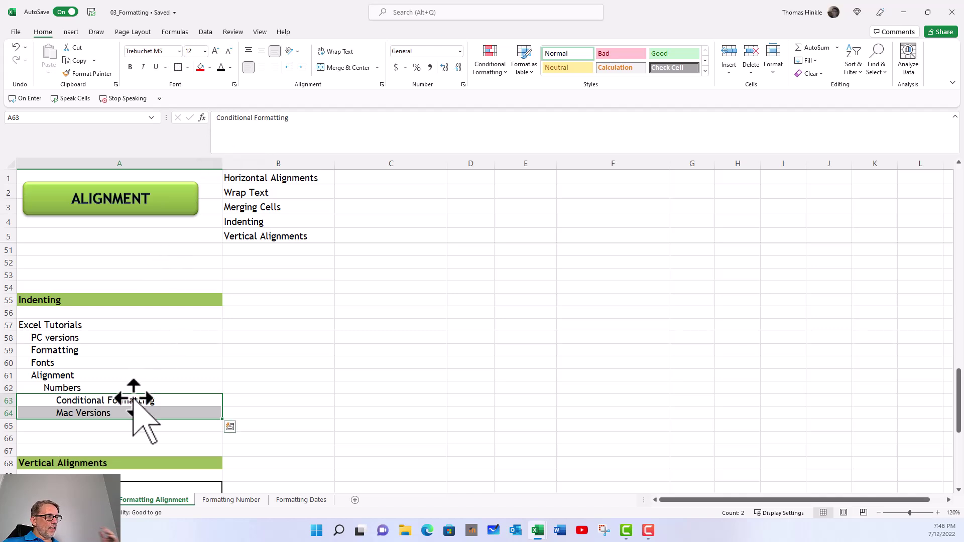
pyautogui.click(105, 338)
pyautogui.click(118, 400)
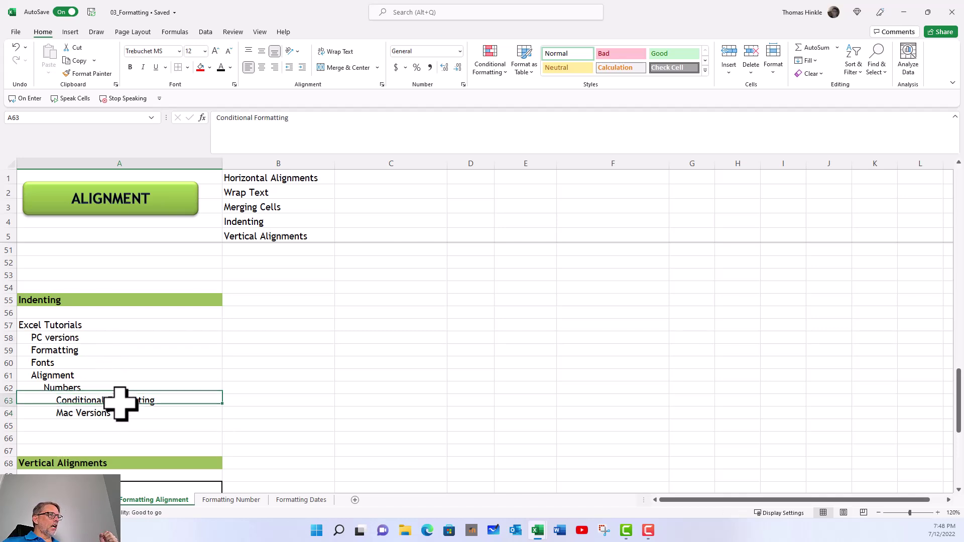
pyautogui.click(289, 67)
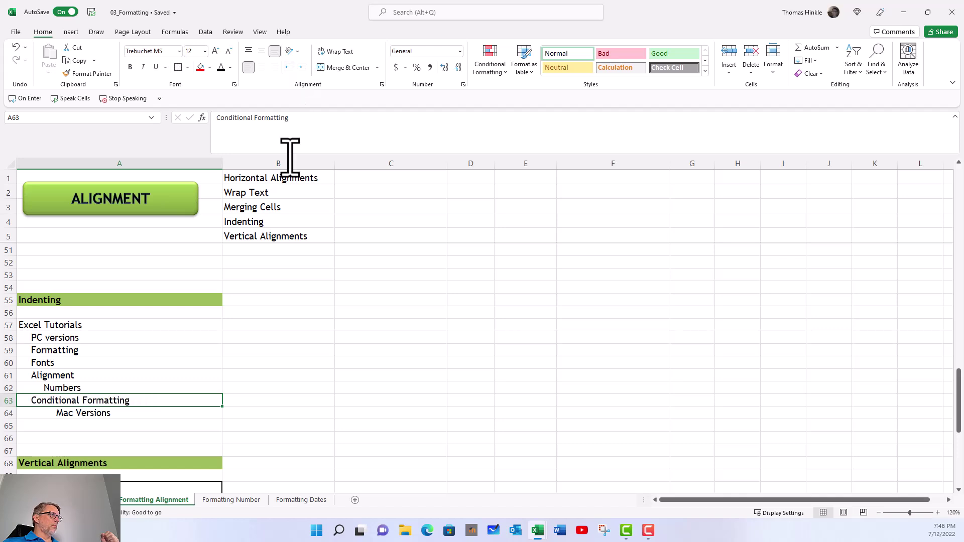
# Apply Top Align to A70, Middle Align to A71 and Bottom Align to A72.
pyautogui.click(95, 414)
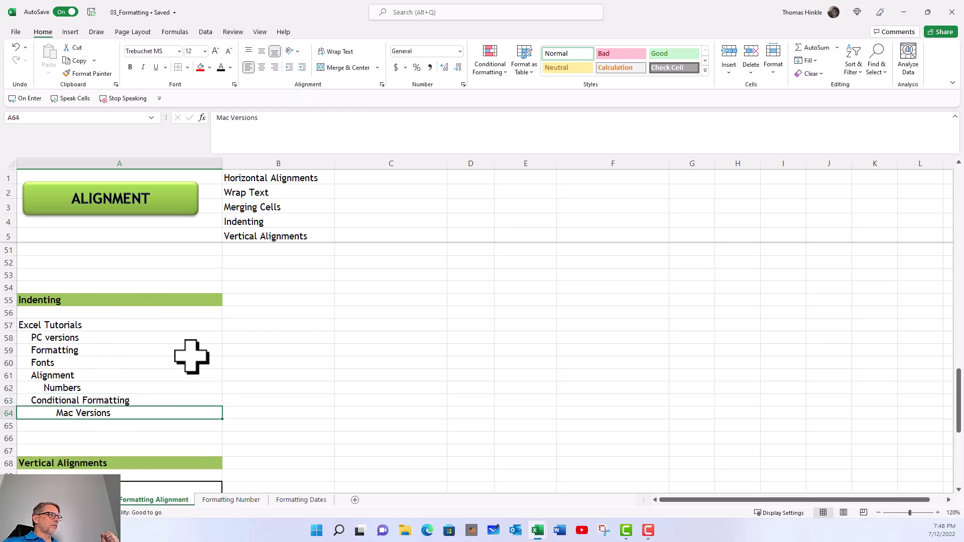
pyautogui.scroll(-5, 191, 357)
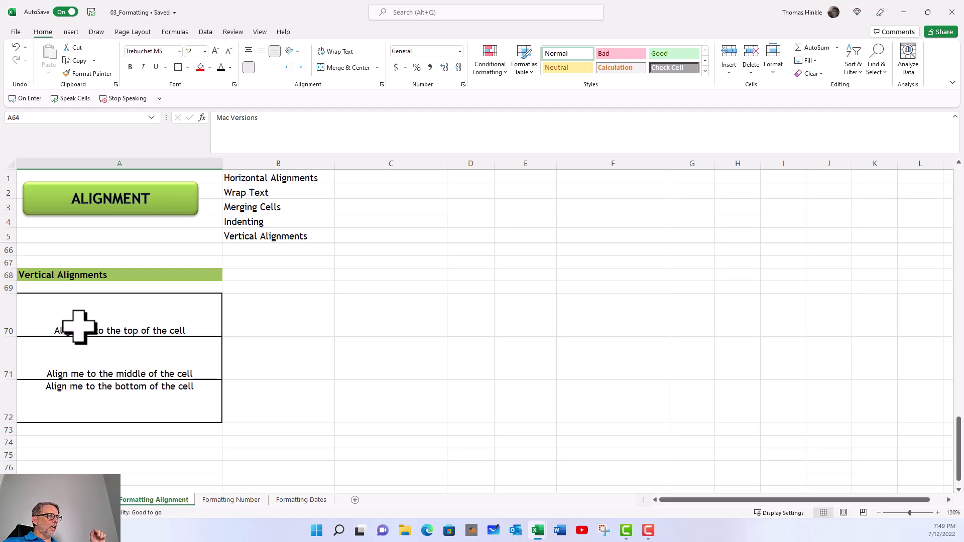
pyautogui.click(45, 317)
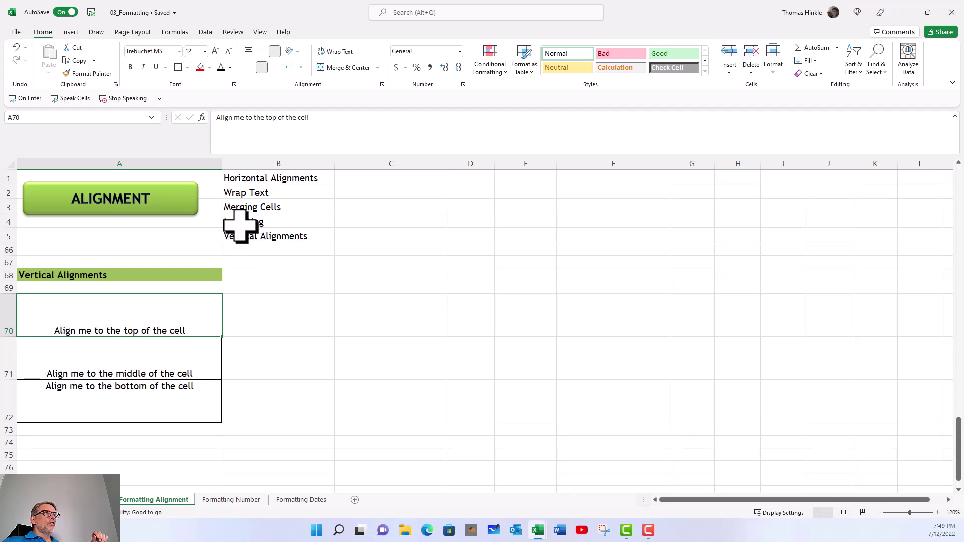
pyautogui.click(248, 50)
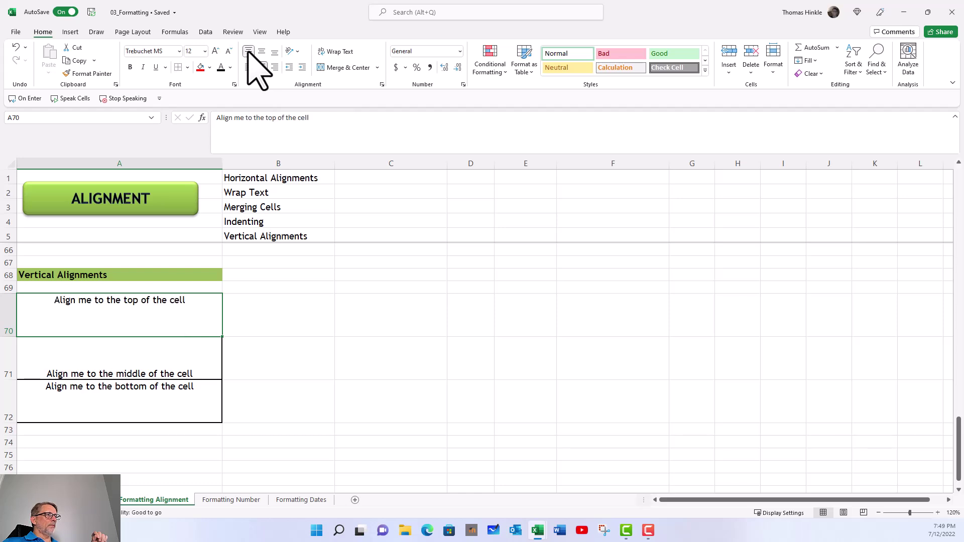
pyautogui.click(194, 362)
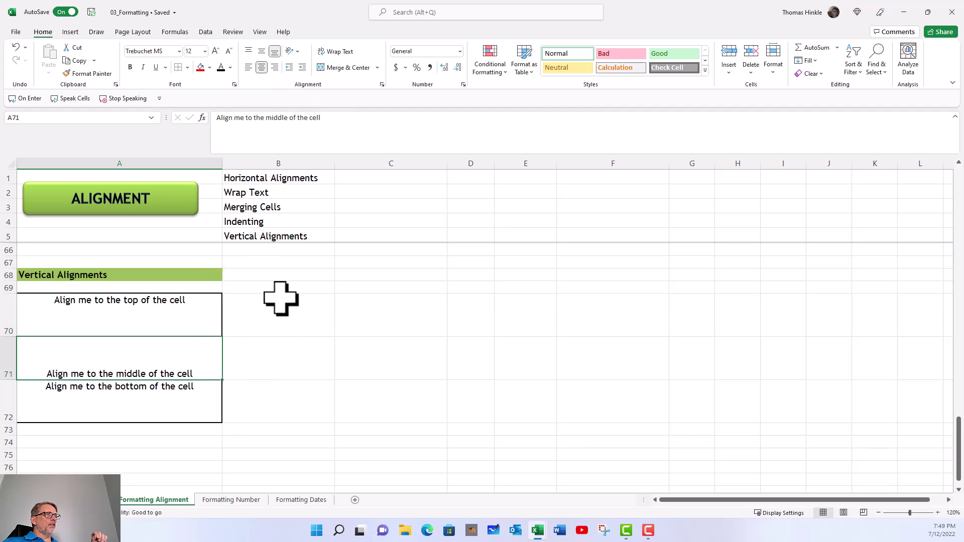
pyautogui.click(261, 51)
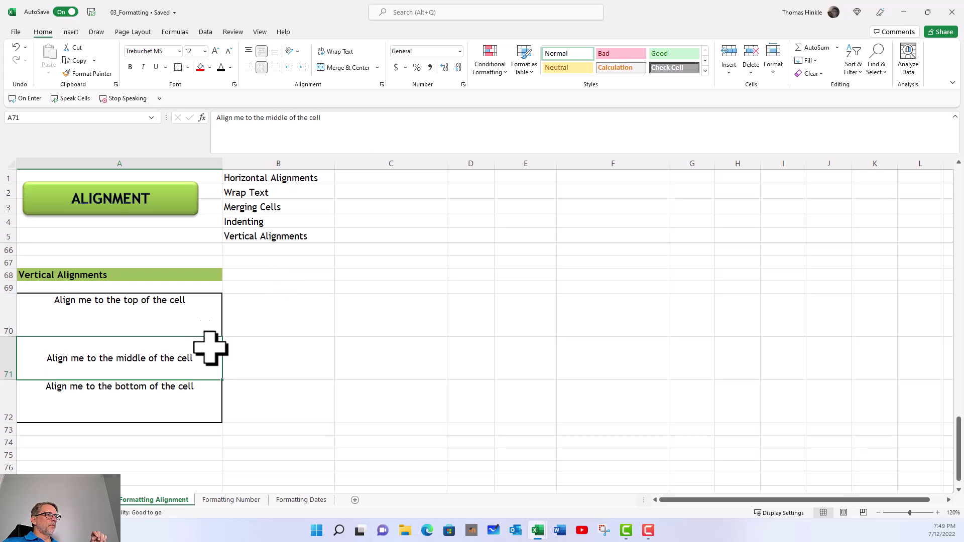
pyautogui.click(172, 405)
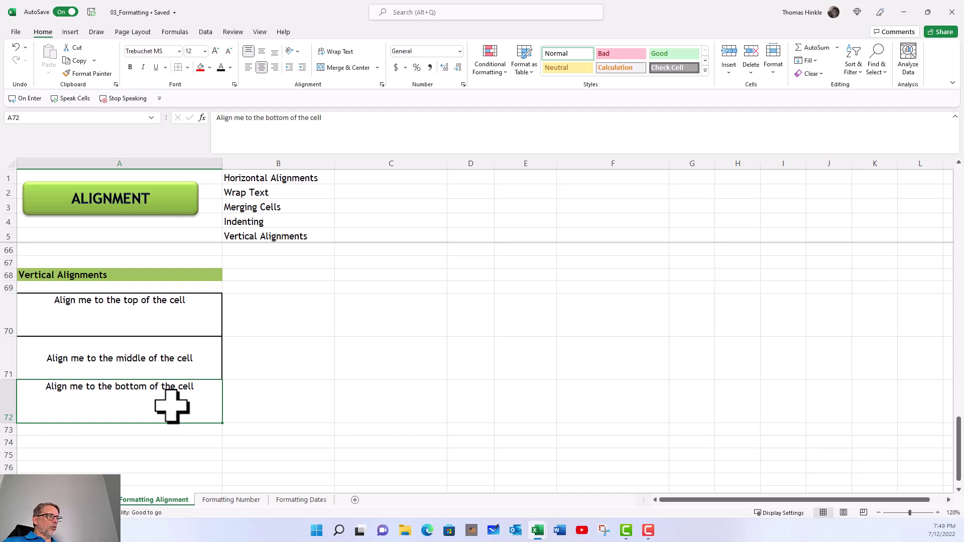
pyautogui.click(275, 51)
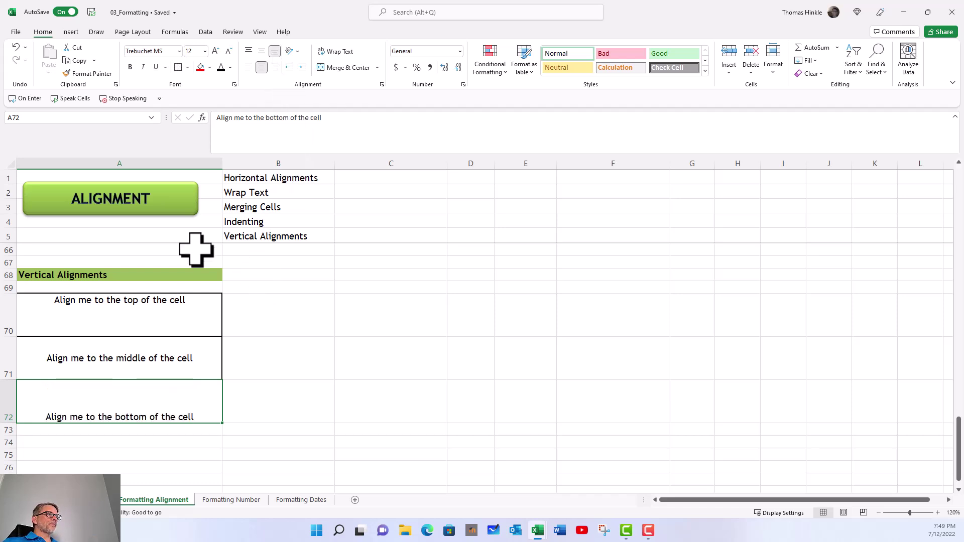